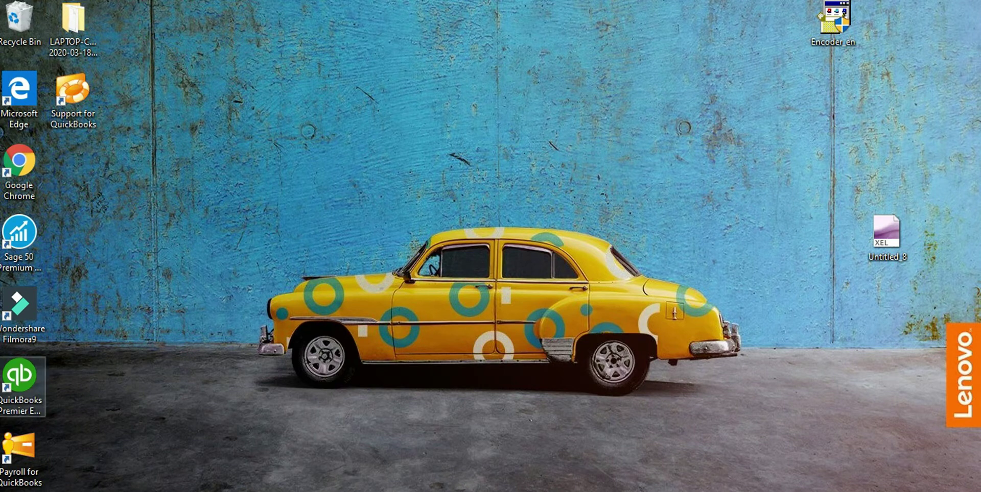
Launch QuickBooks Premier, dismiss the trial warning, and start creating a new company file with Express Start.
double_click(19, 381)
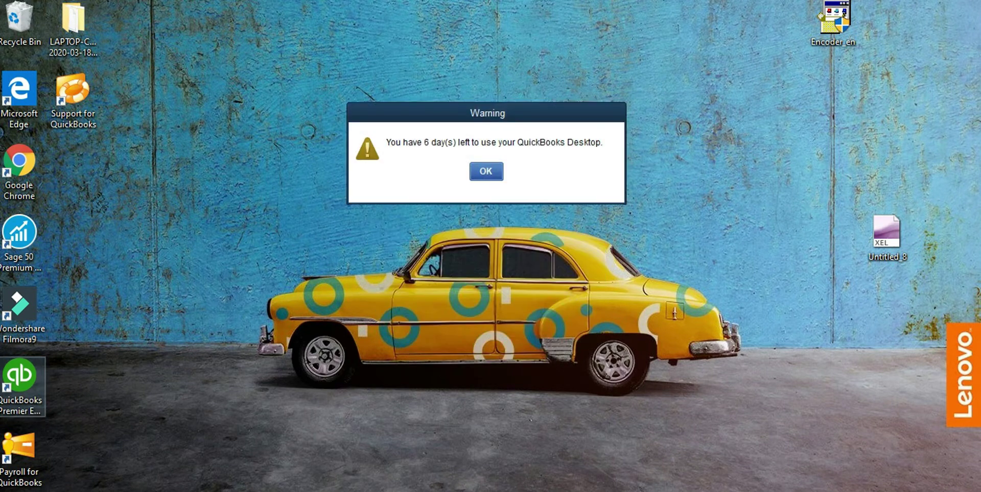
click(485, 171)
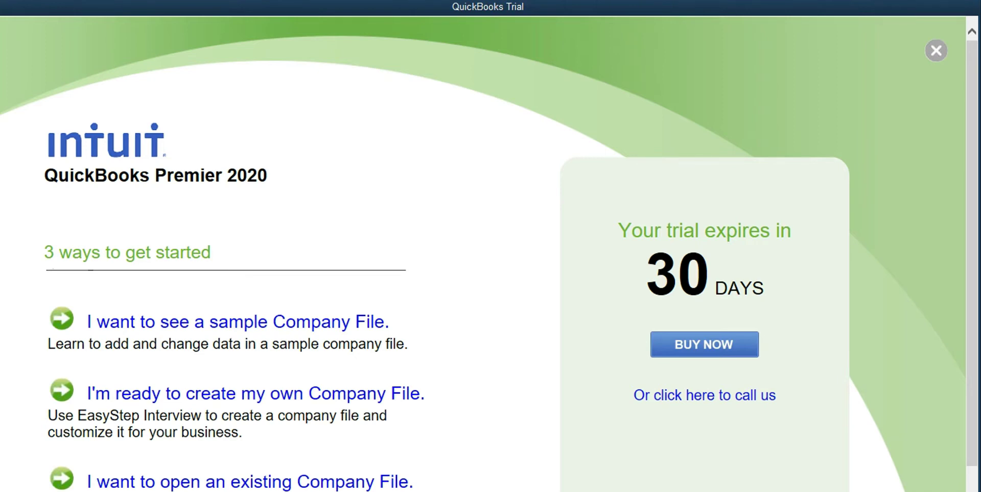
click(255, 394)
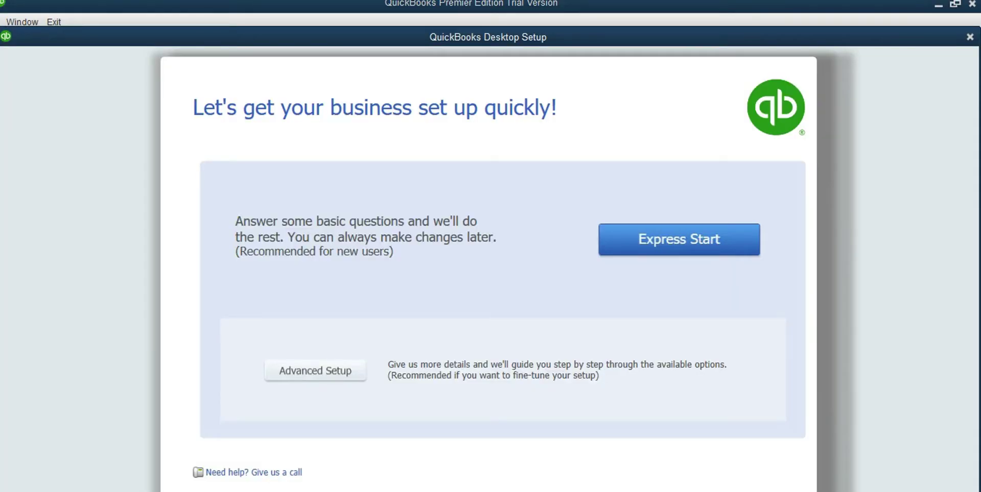
click(679, 240)
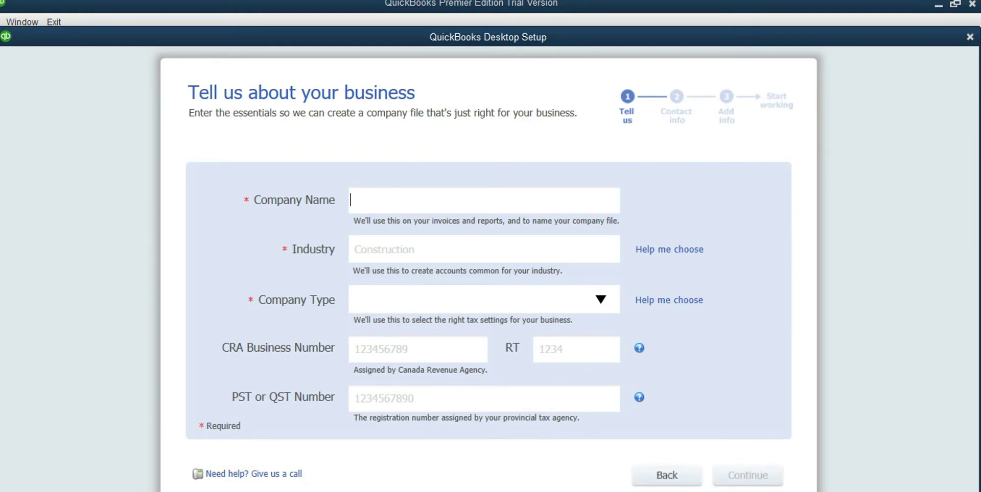
Enter company name East West College 1, industry General Service-based Business and company type Corporation, and continue to the contact information.
text(East West College 1)
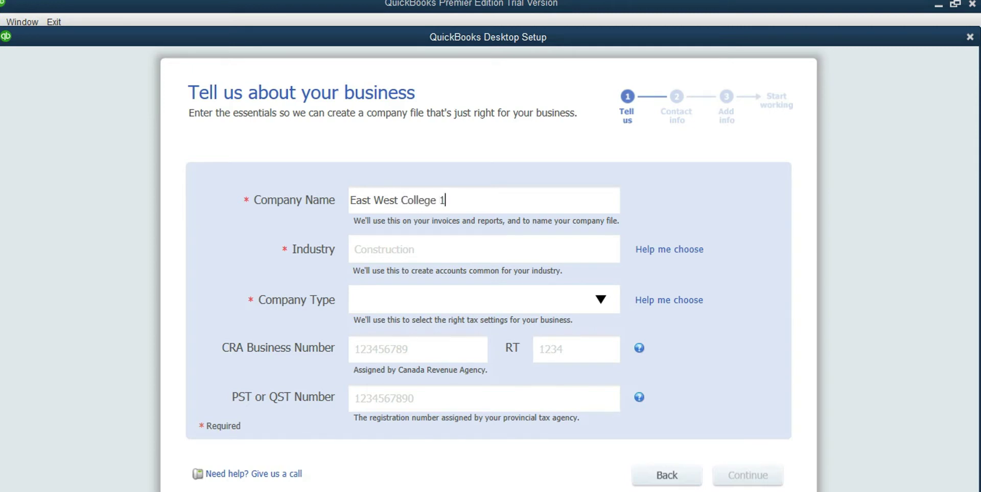
key(Tab)
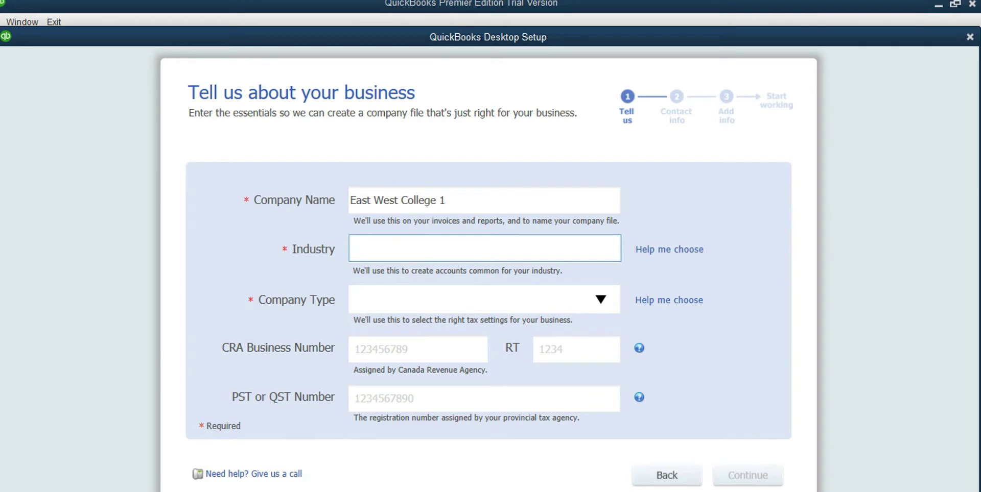
click(669, 250)
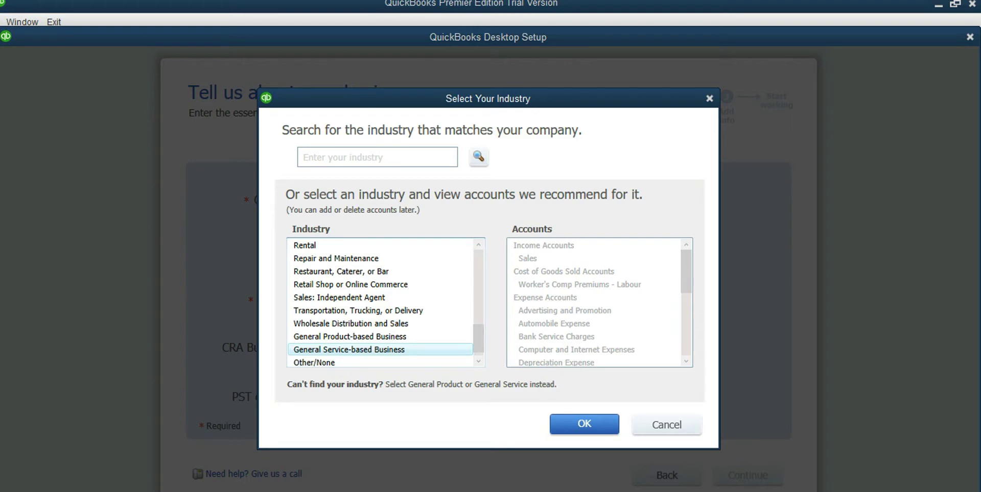
click(380, 349)
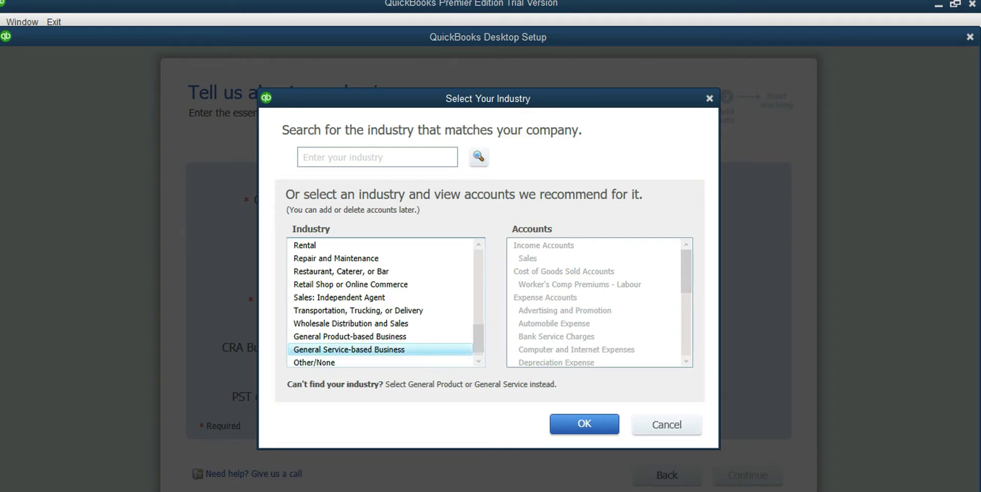
click(584, 425)
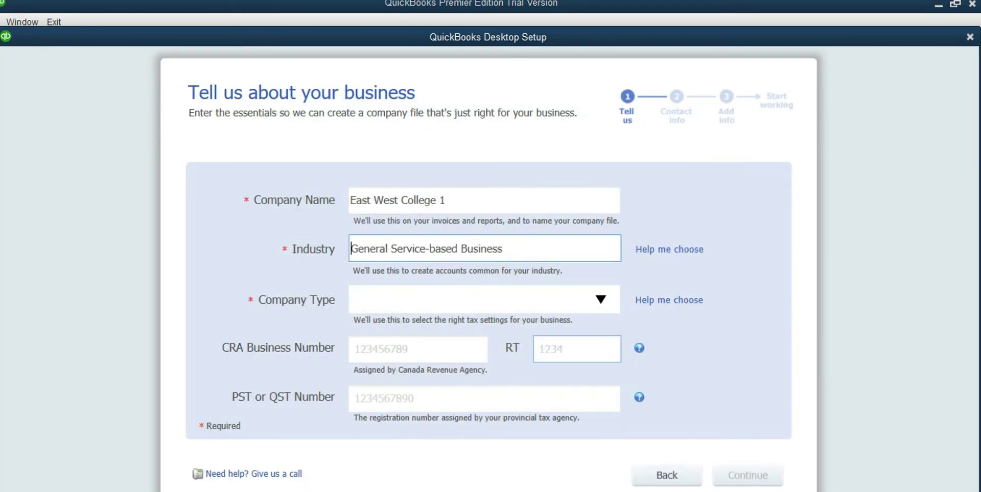
click(600, 300)
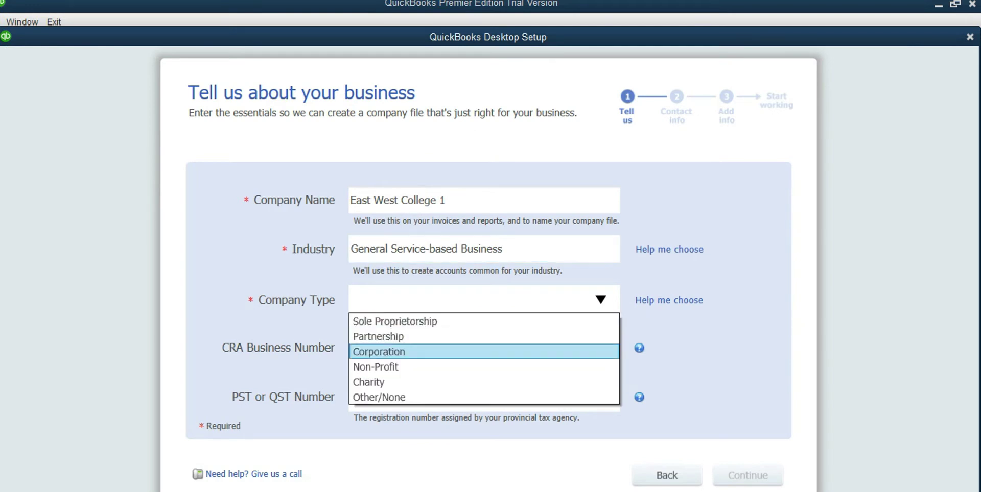
key(Return)
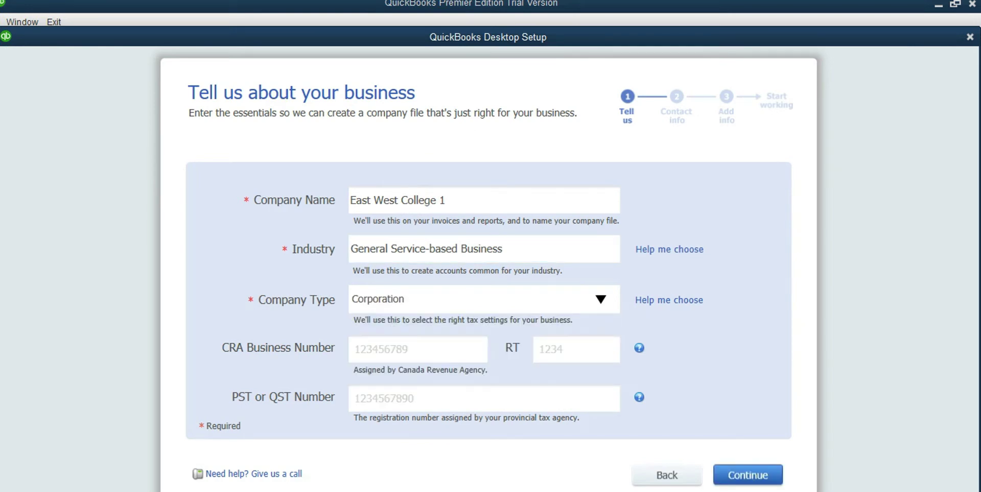
key(Return)
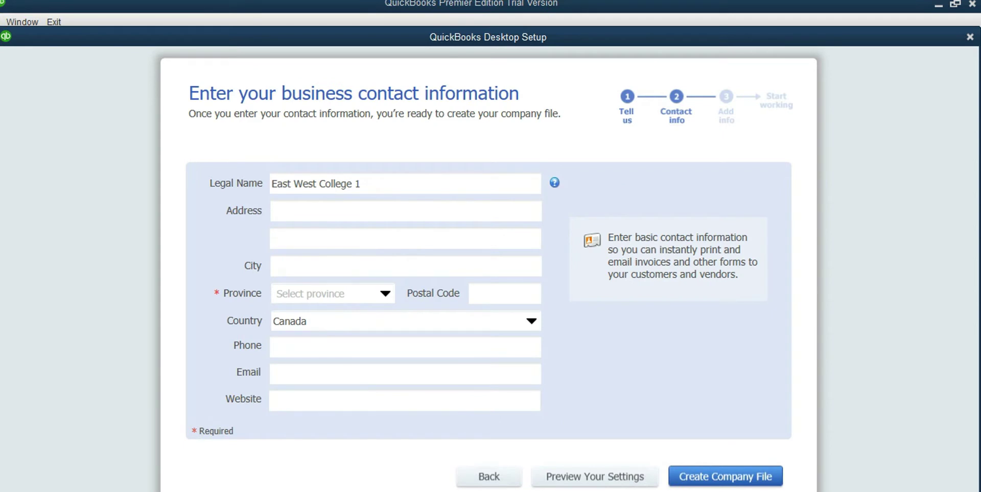
Set the business contact province to AB and create the company file.
click(385, 293)
click(326, 312)
key(Return)
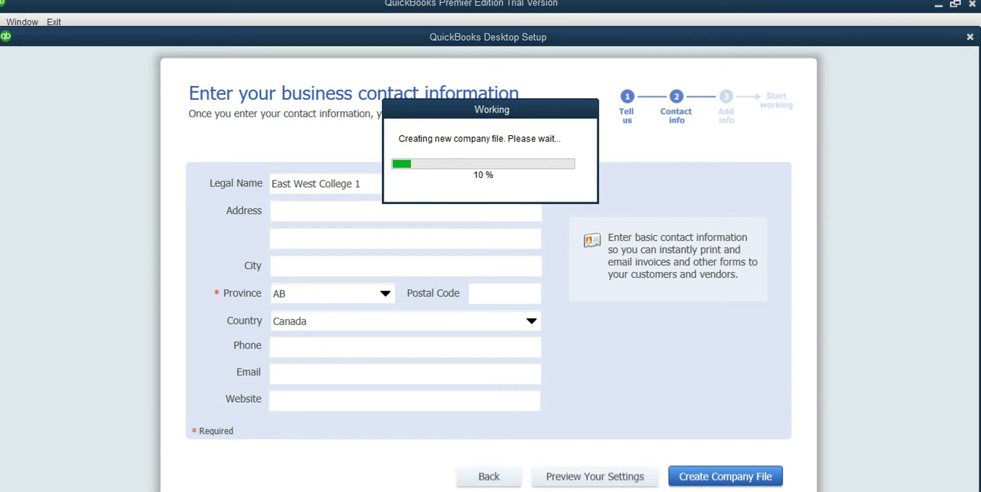
click(770, 491)
right_click(771, 491)
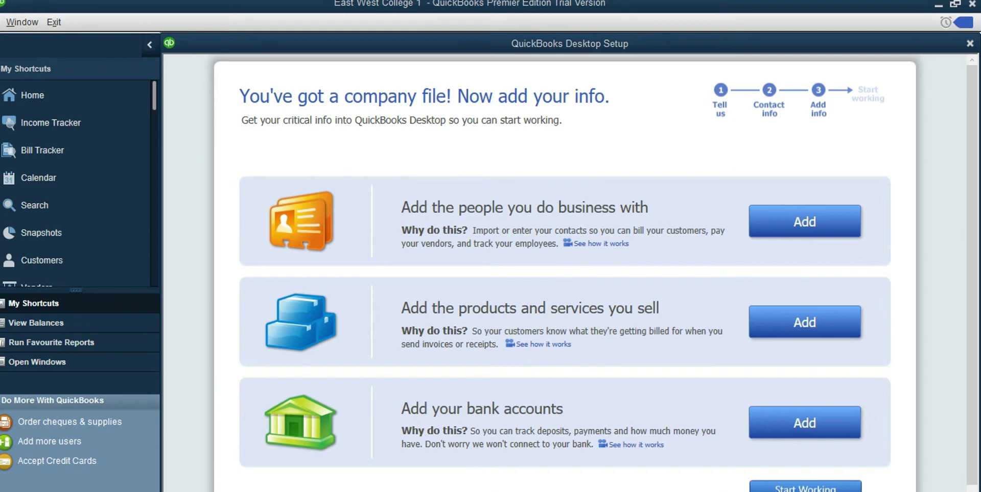
Skip adding contacts, products and bank accounts, and start working in the new company file.
scroll(591, 272, down, 1)
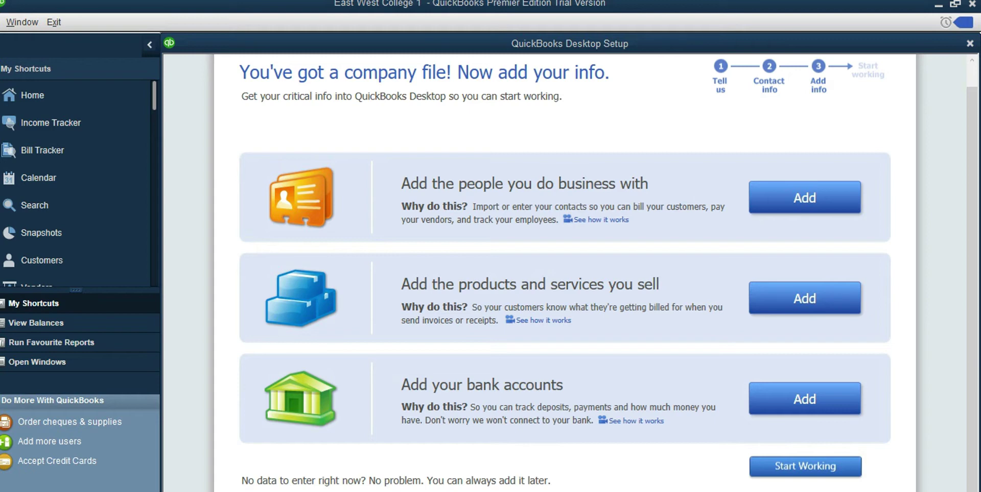
key(Return)
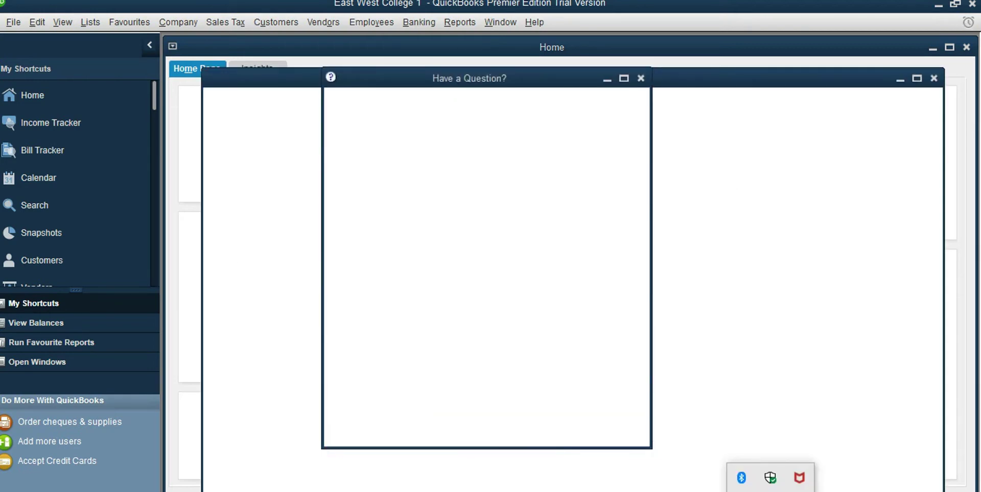
right_click(775, 491)
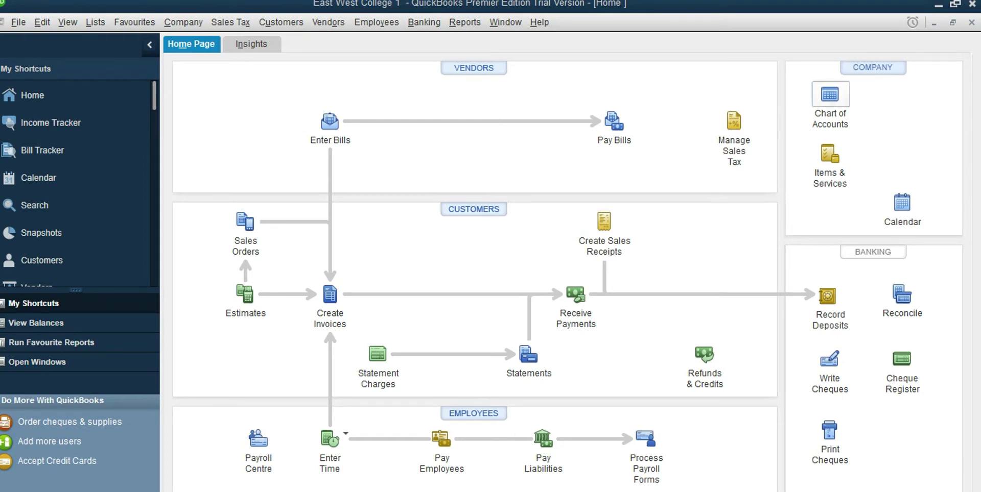
Add a Bank account named Cash to the chart of accounts and exit the online bank feed setup.
click(830, 95)
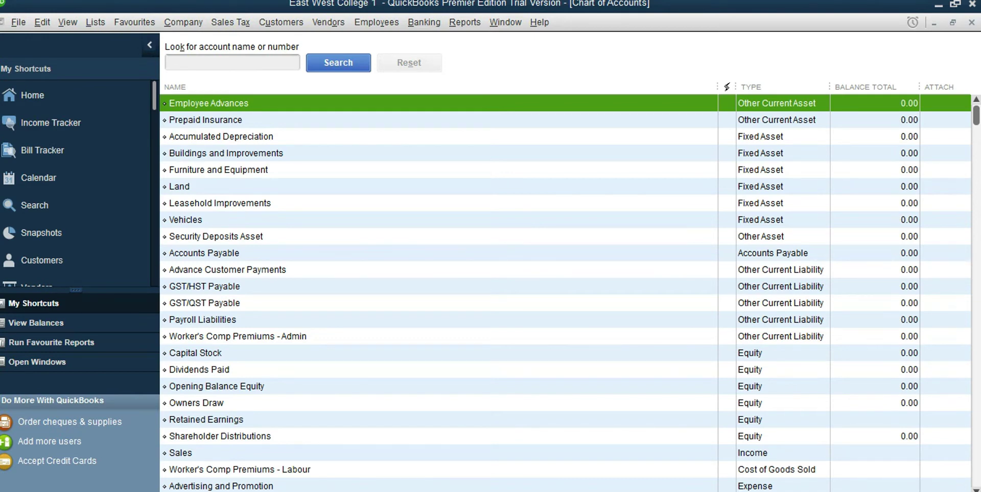
right_click(469, 103)
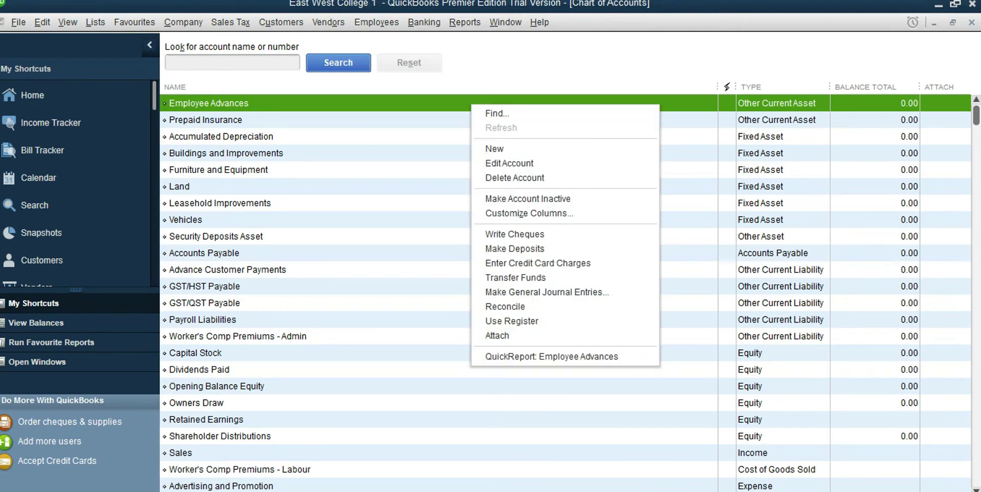
click(495, 148)
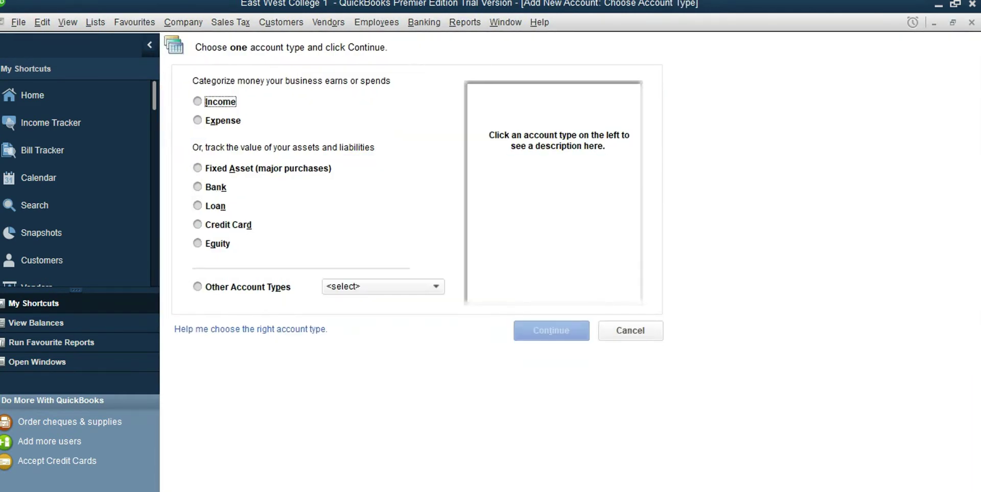
click(198, 187)
click(551, 331)
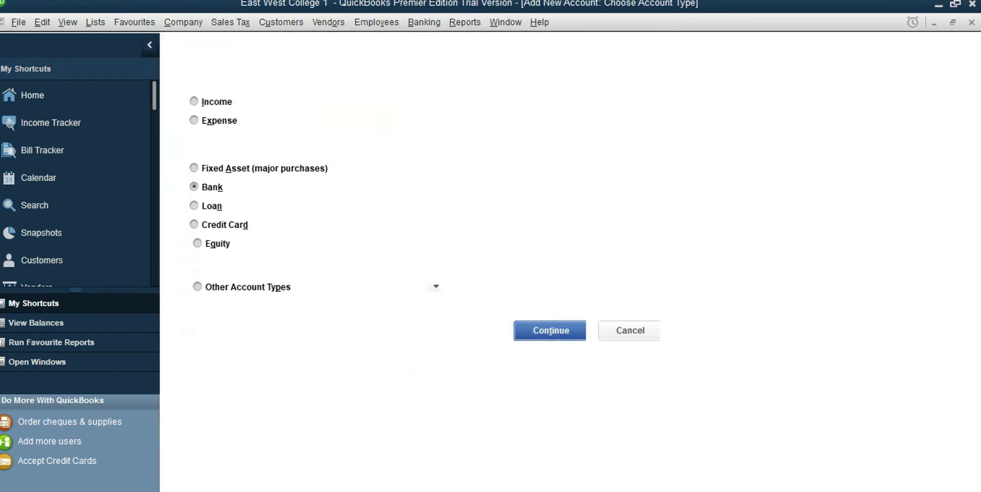
text(Cash)
key(Return)
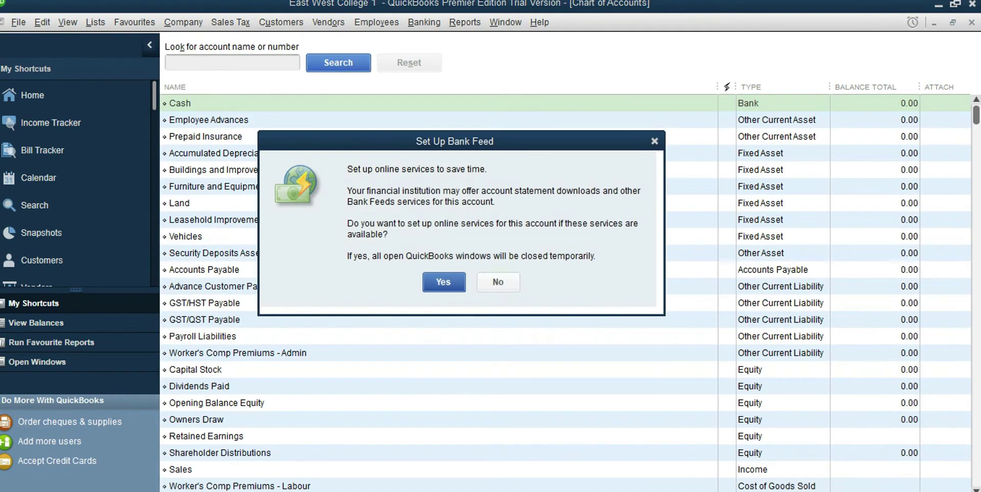
key(Return)
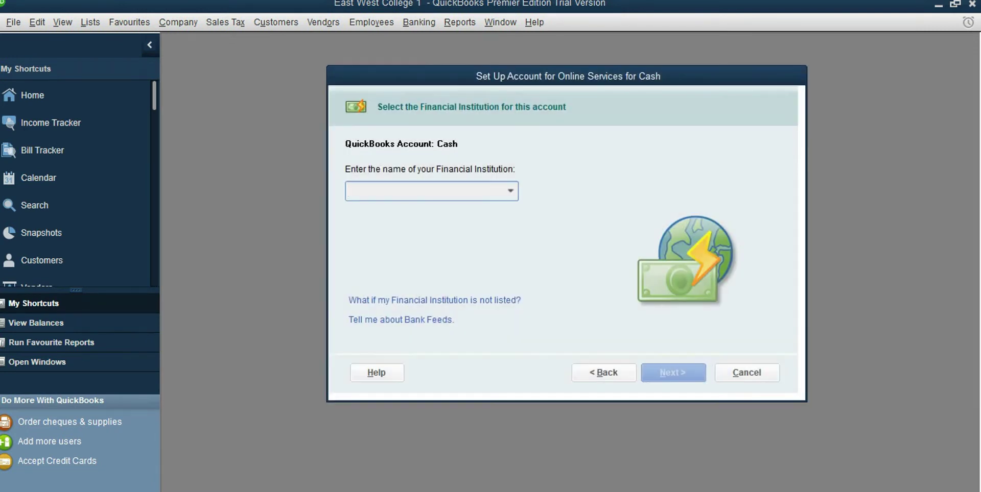
key(Escape)
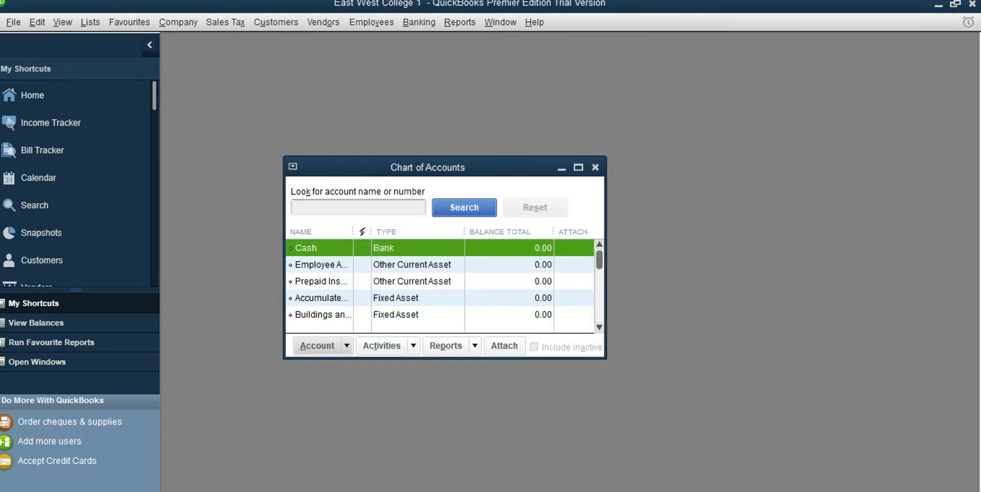
Maximize the chart of accounts and add an Other Current Asset account named Term Deposit.
click(578, 167)
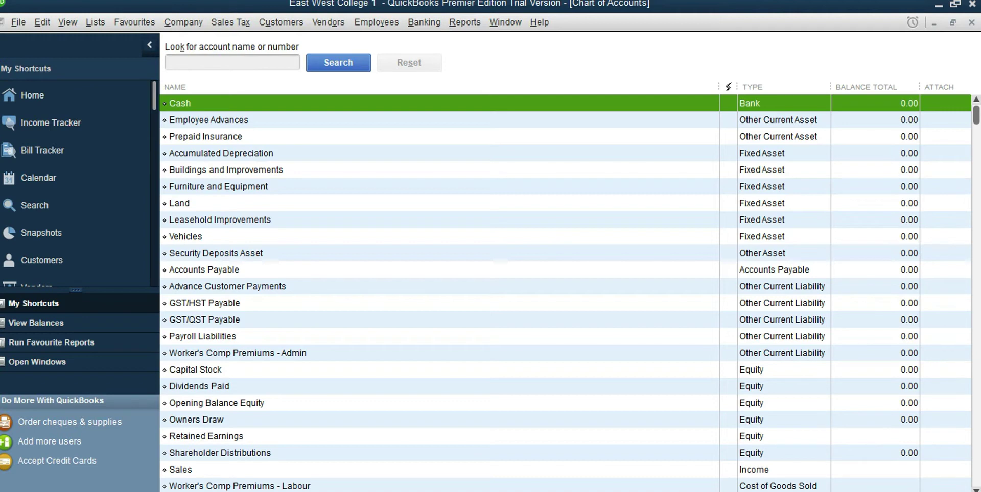
right_click(500, 103)
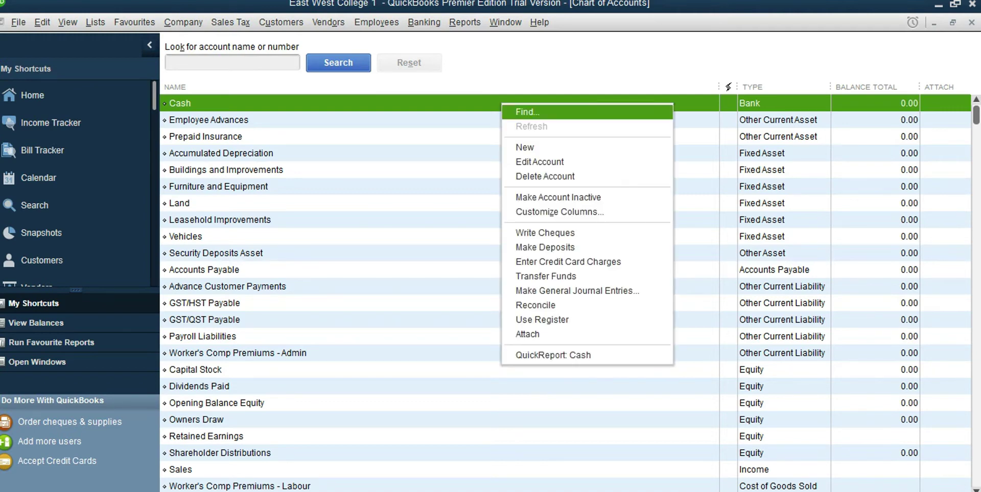
click(516, 147)
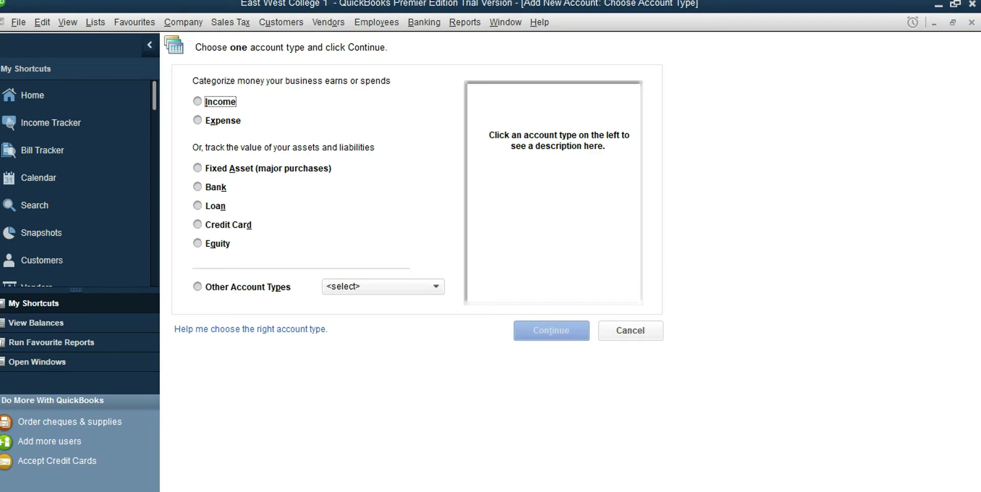
click(197, 287)
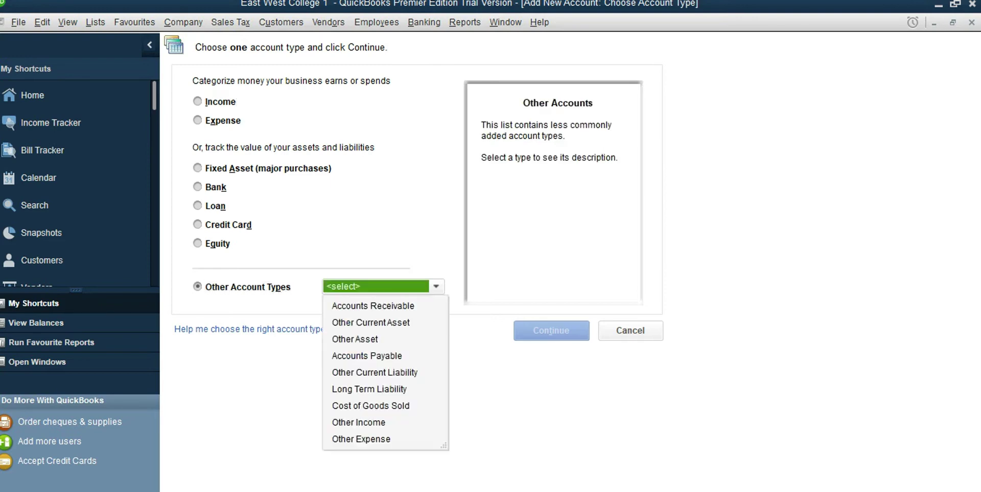
click(371, 323)
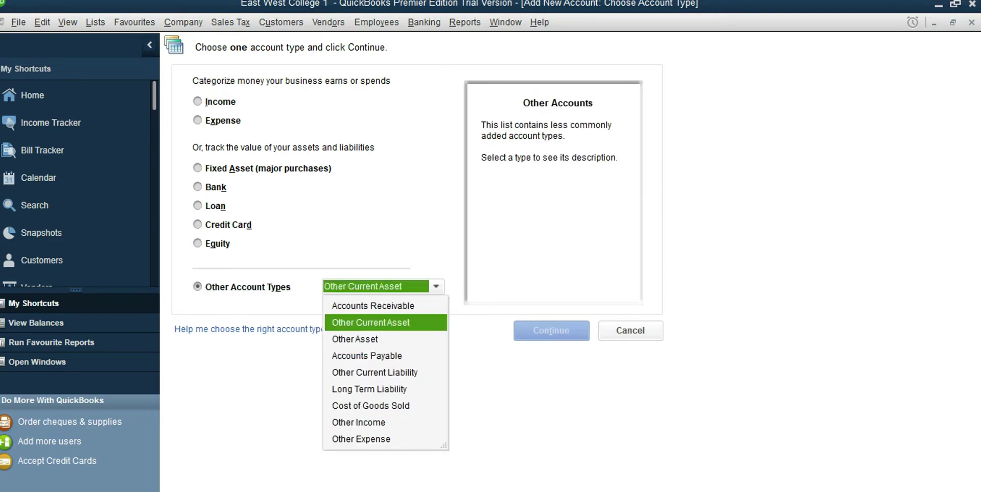
click(551, 331)
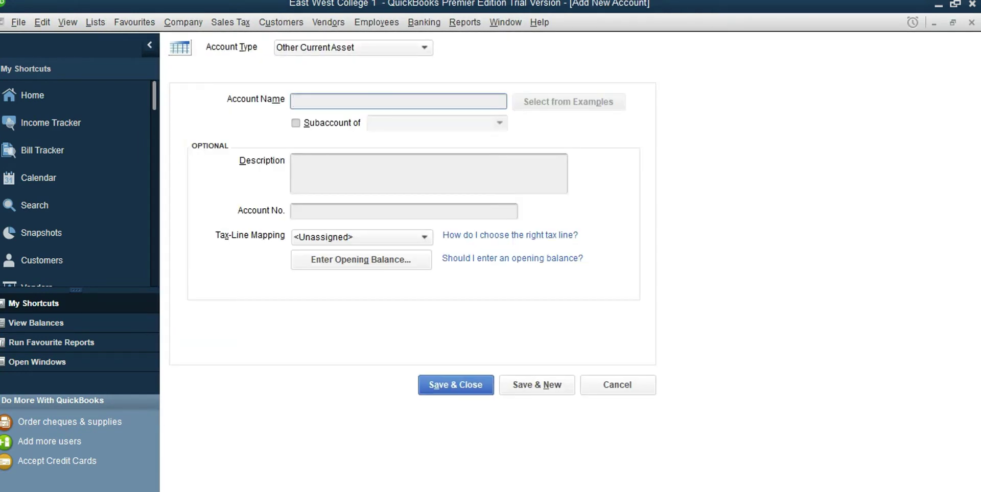
text(Term Deposit)
click(456, 385)
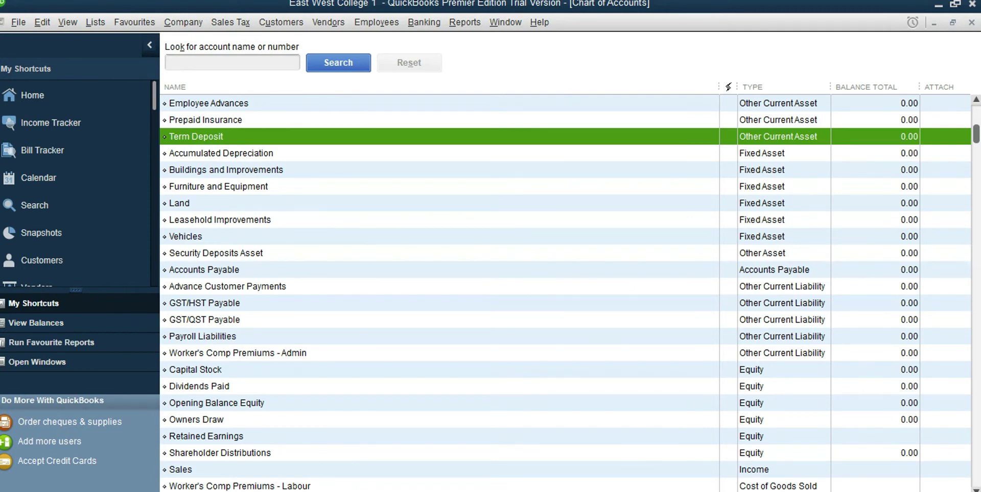
Add an account of type Accounts Receivable named Accounts Receivable to the chart of accounts.
right_click(454, 133)
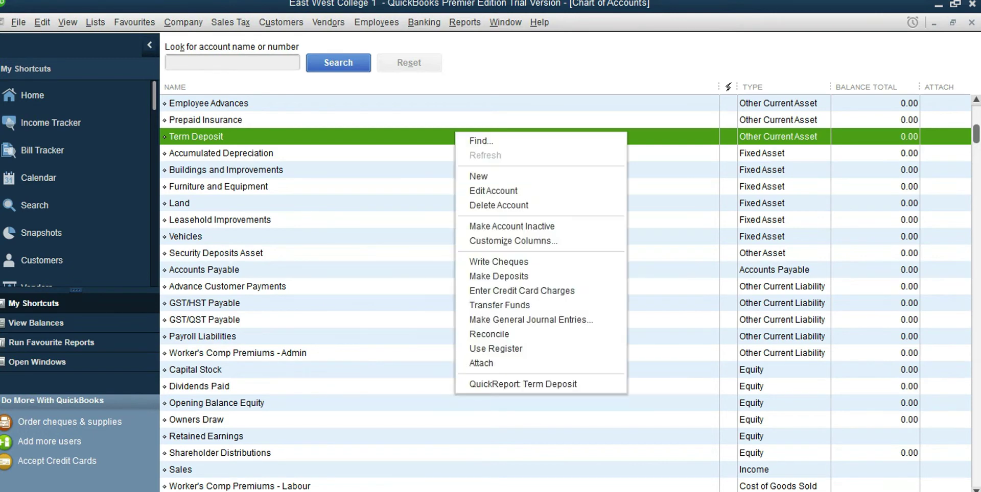
click(475, 177)
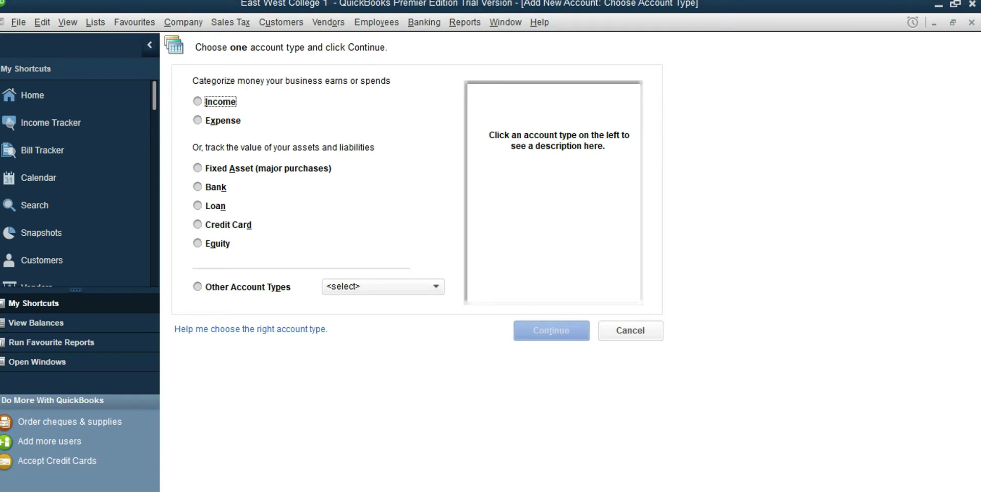
click(198, 287)
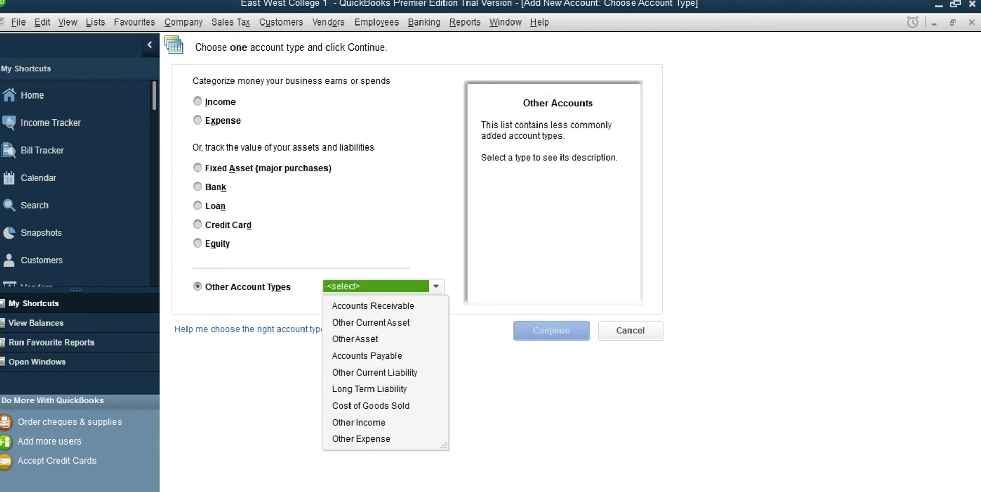
click(373, 307)
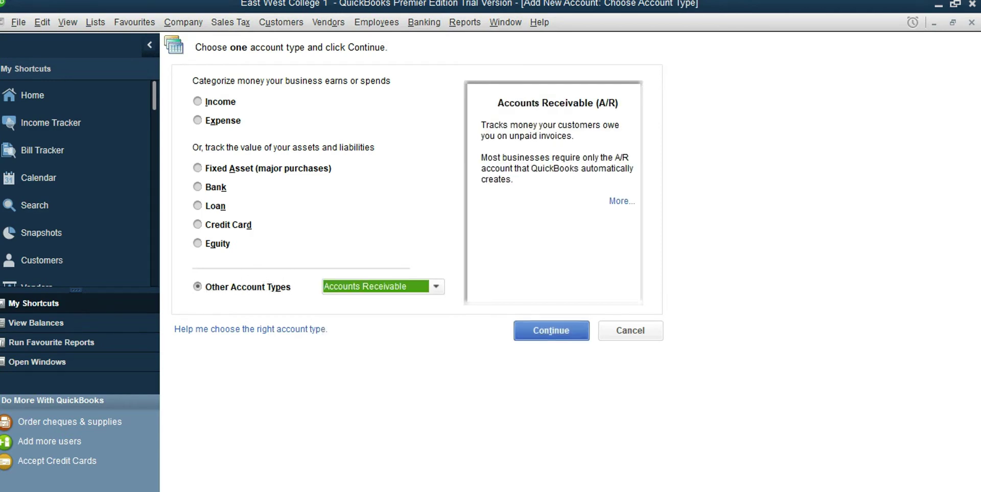
key(Return)
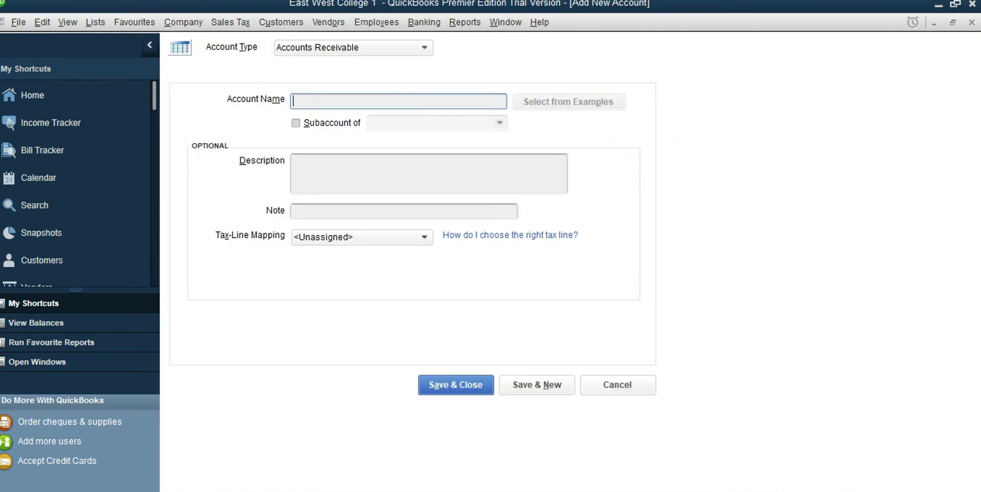
text(Accounts )
text(Recei)
text(valbe)
key(BackSpace)
key(BackSpace)
key(BackSpace)
text(ble)
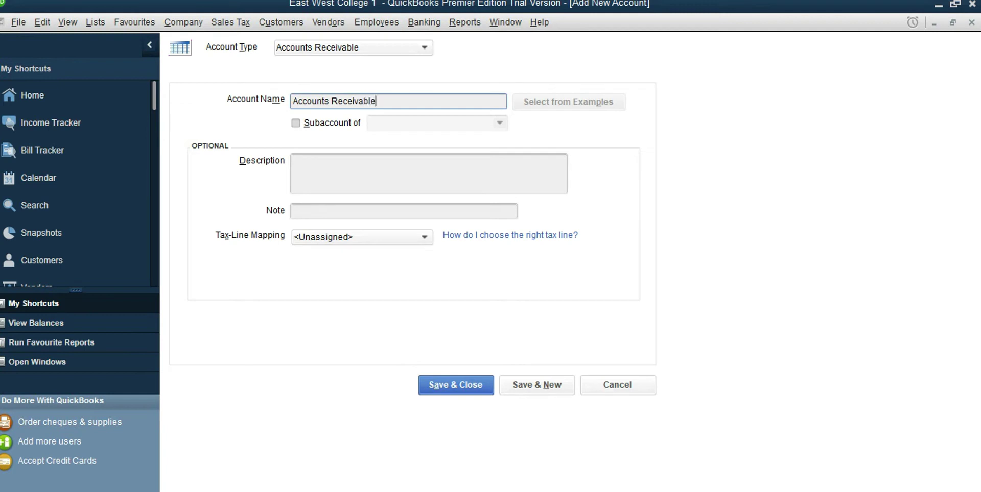
key(alt+a)
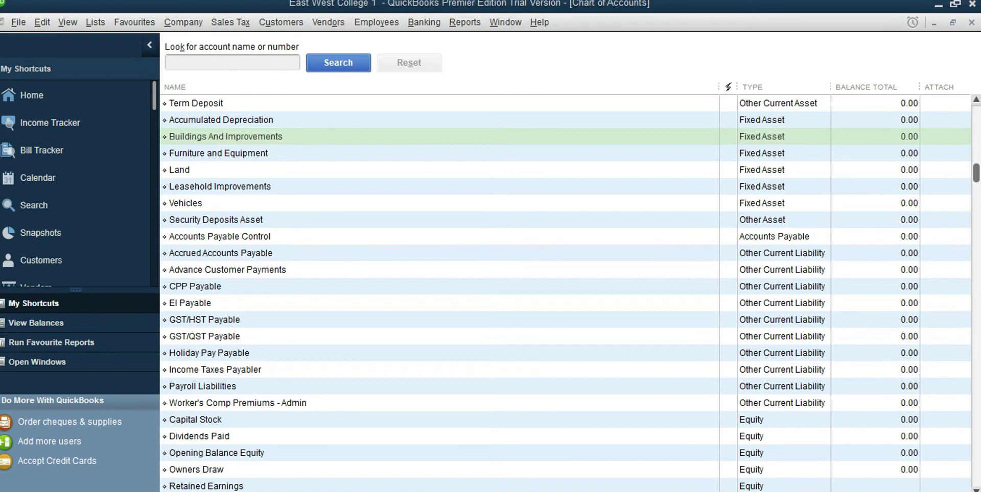
Rename the Buildings And Improvements fixed asset account to Buildings.
click(225, 136)
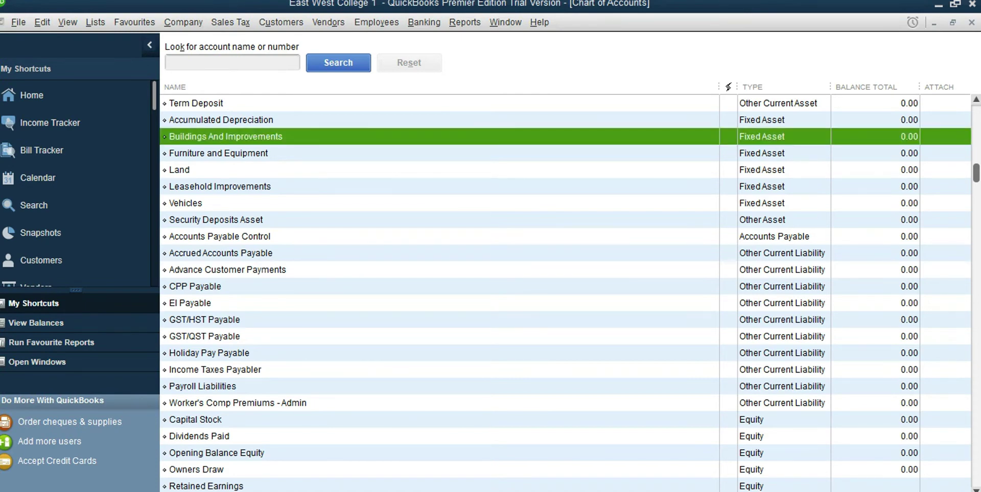
right_click(301, 137)
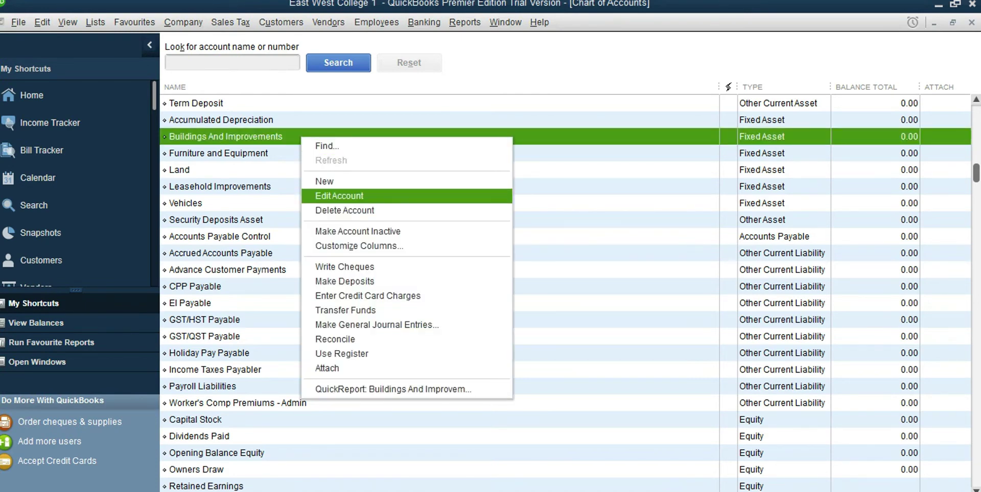
click(339, 195)
click(410, 101)
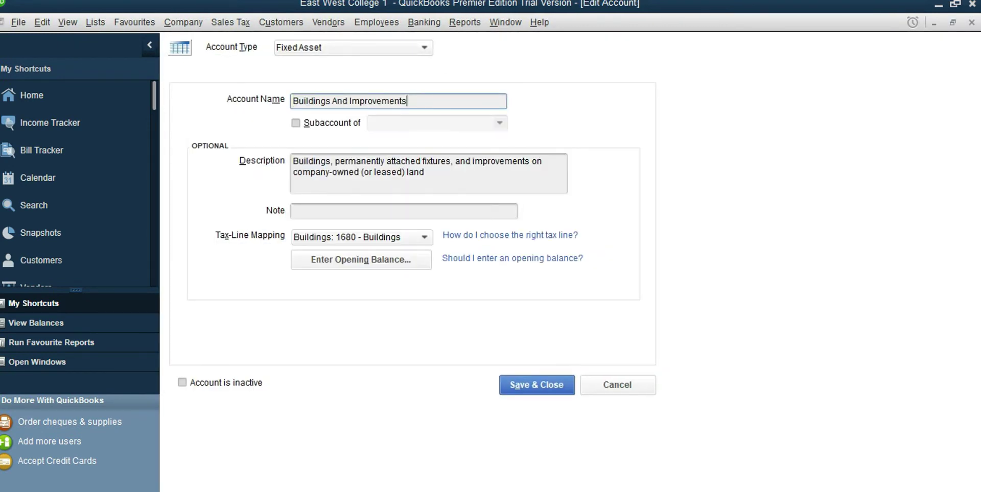
key(BackSpace)
key(BackSpace)
key(BackSpace)
key(BackSpace)
key(BackSpace)
key(BackSpace)
key(BackSpace)
key(BackSpace)
key(BackSpace)
key(BackSpace)
key(BackSpace)
key(BackSpace)
key(BackSpace)
key(BackSpace)
key(BackSpace)
key(BackSpace)
click(537, 385)
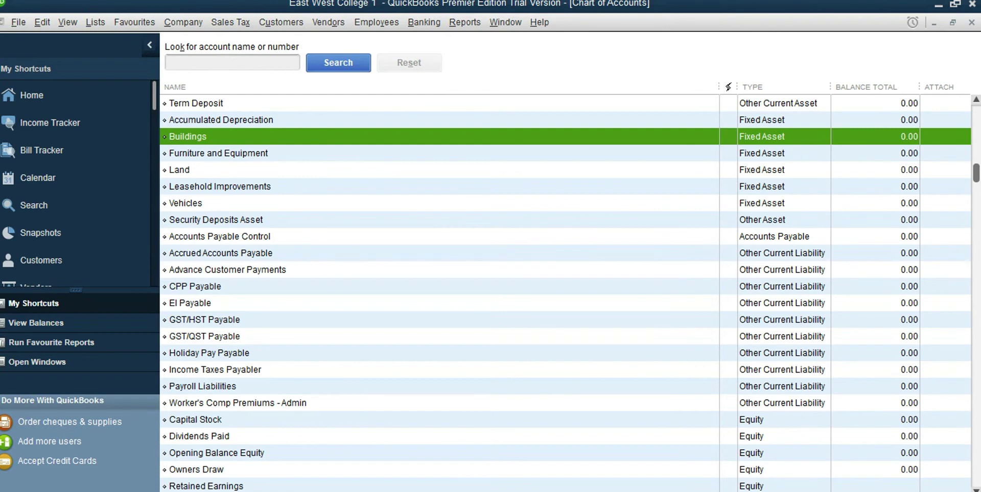
Add a Fixed Asset account named A/D-Building as a subaccount of Buildings.
right_click(298, 136)
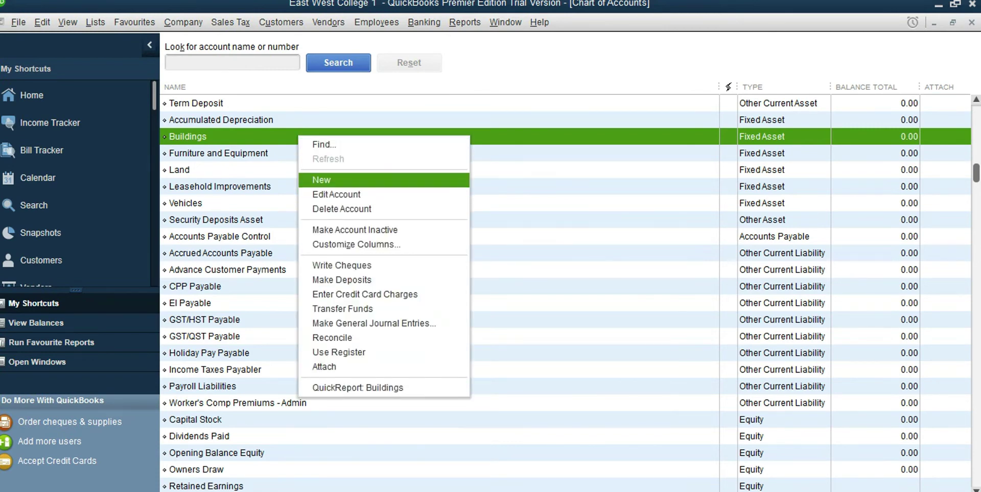
click(321, 180)
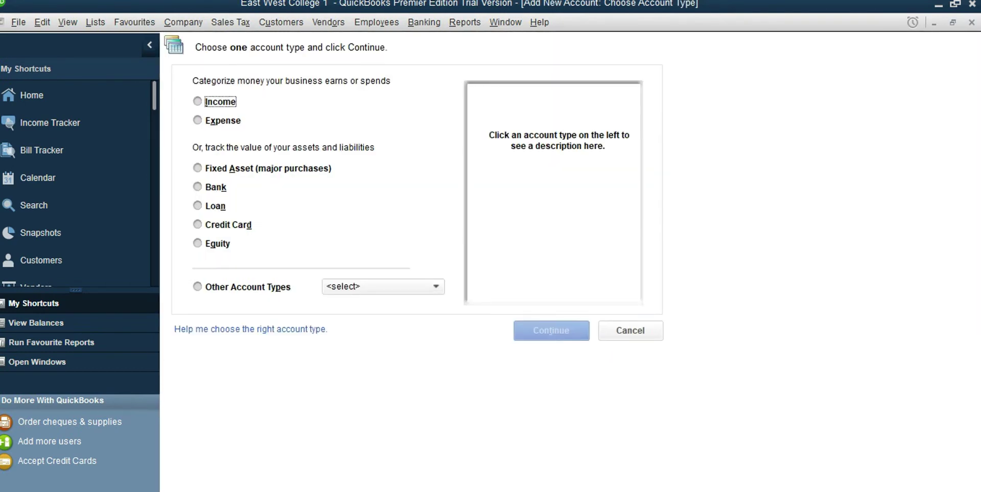
click(198, 168)
click(198, 287)
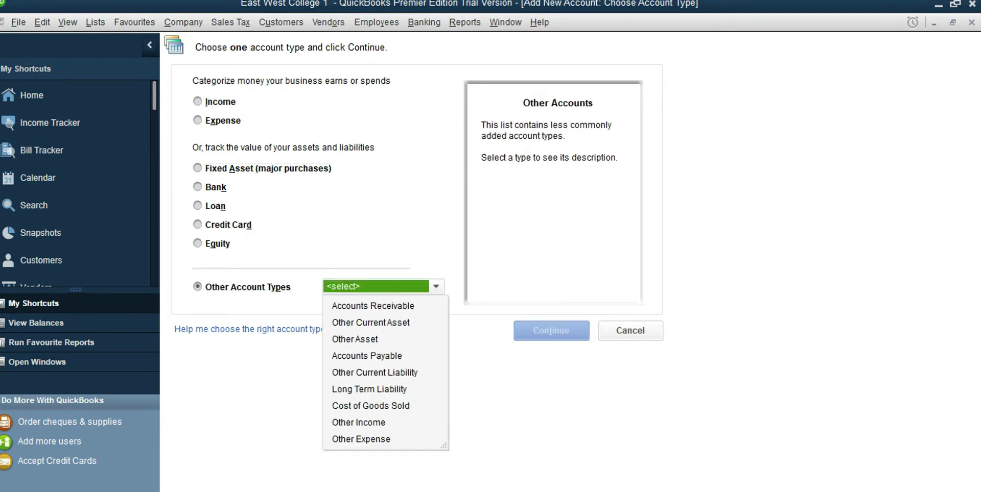
key(Escape)
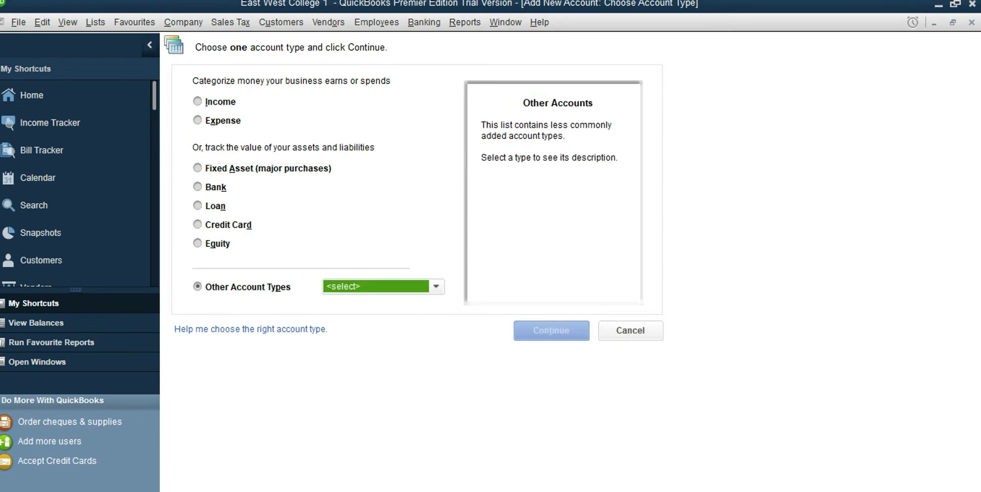
key(alt+a)
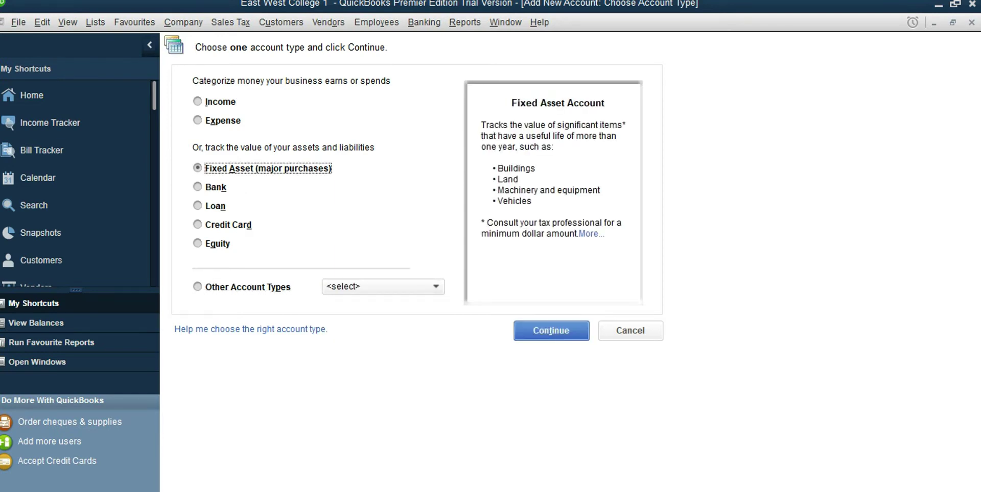
key(Return)
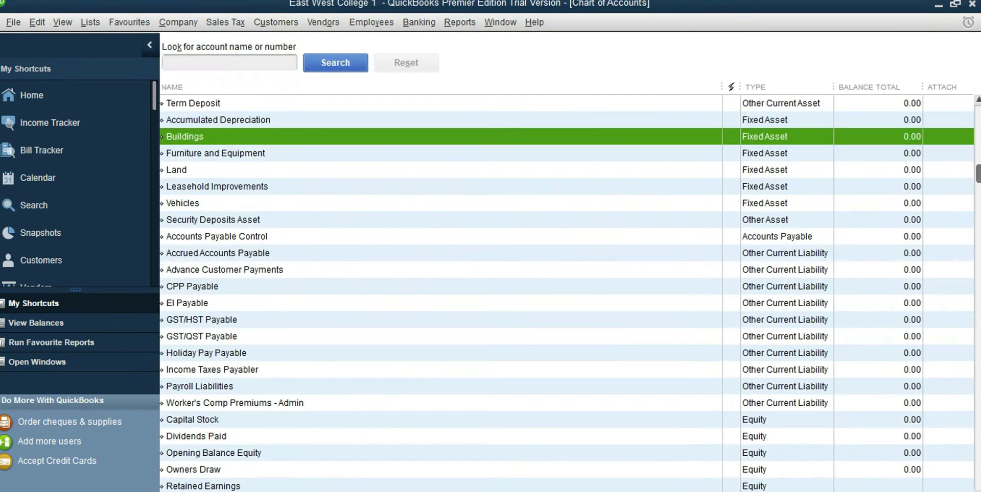
text(A)
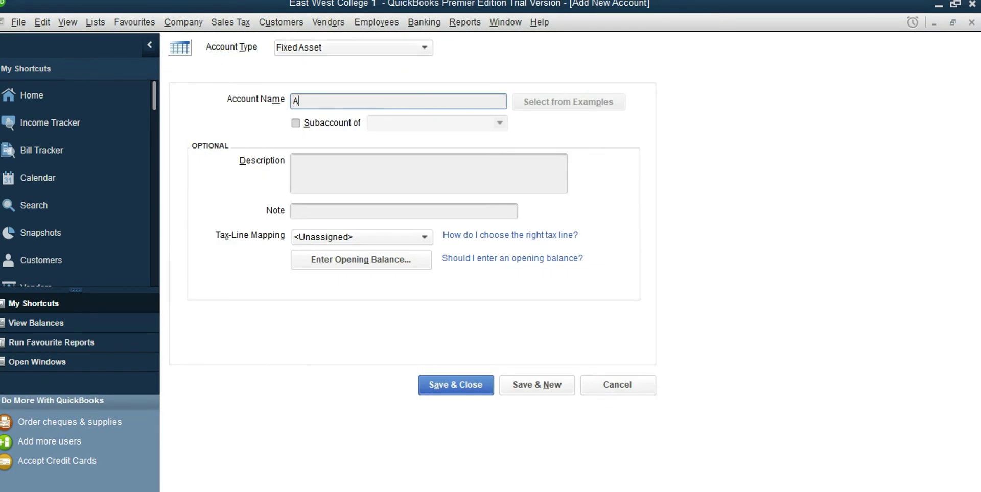
text(/D-Building)
key(Tab)
key(space)
key(Tab)
click(395, 193)
click(455, 385)
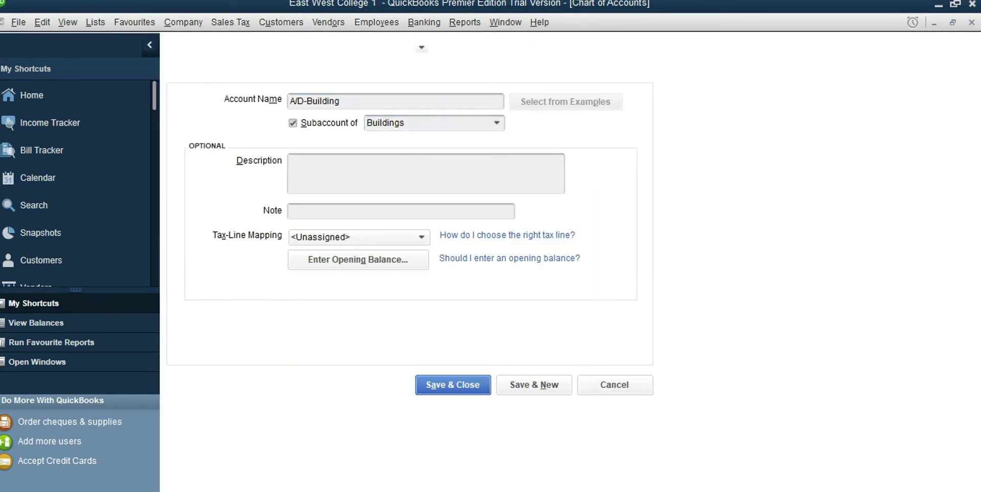
key(Return)
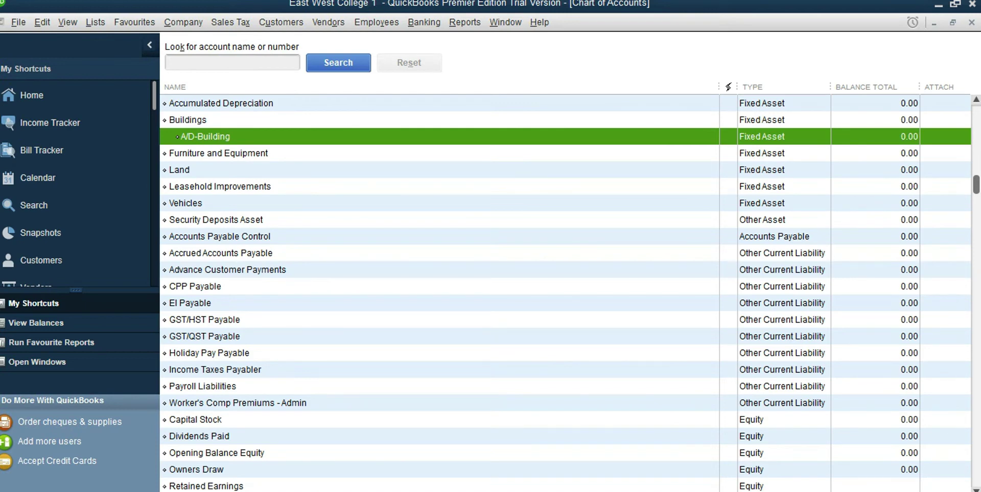
Add a Fixed Asset account named Computer Equipment to the chart of accounts.
right_click(541, 137)
click(557, 182)
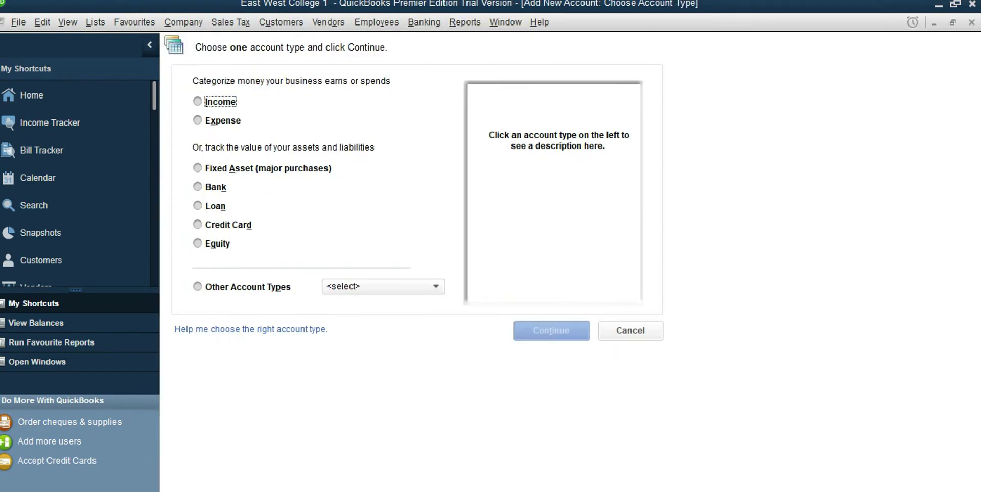
click(198, 168)
click(551, 331)
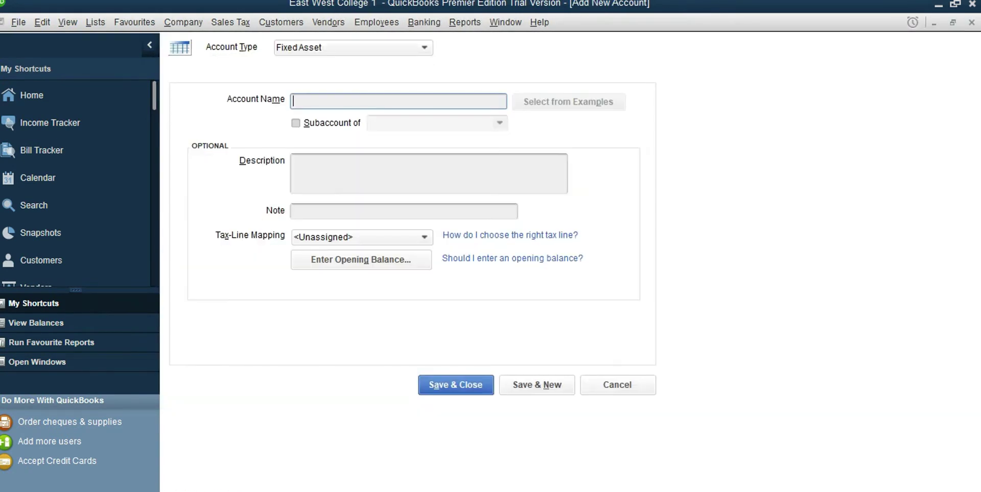
text(Computer Equipment)
key(Return)
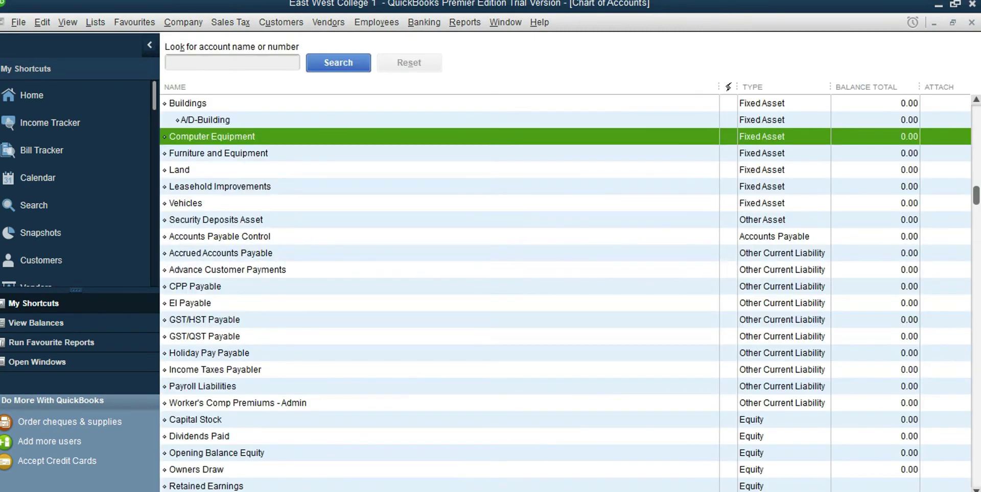
Add a Fixed Asset account named A/D-Computer Equipment as a subaccount of Computer Equipment.
right_click(395, 134)
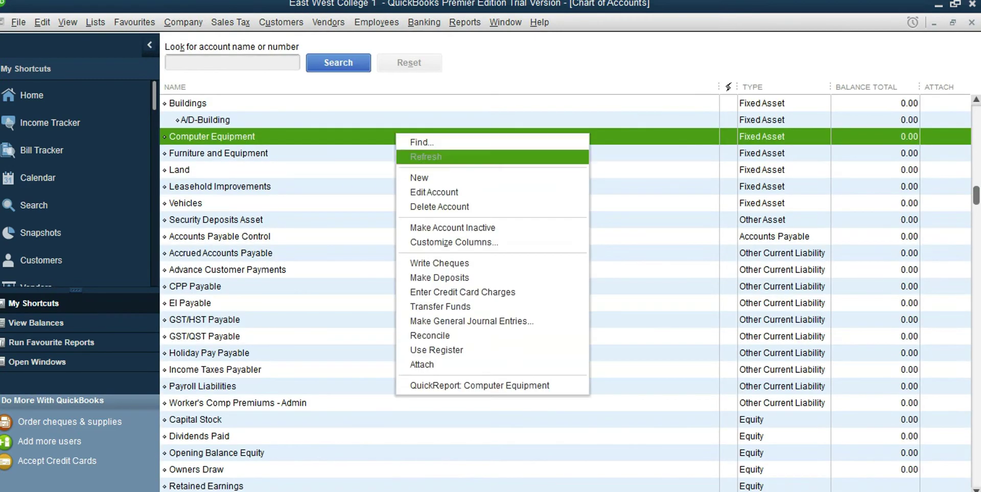
click(420, 177)
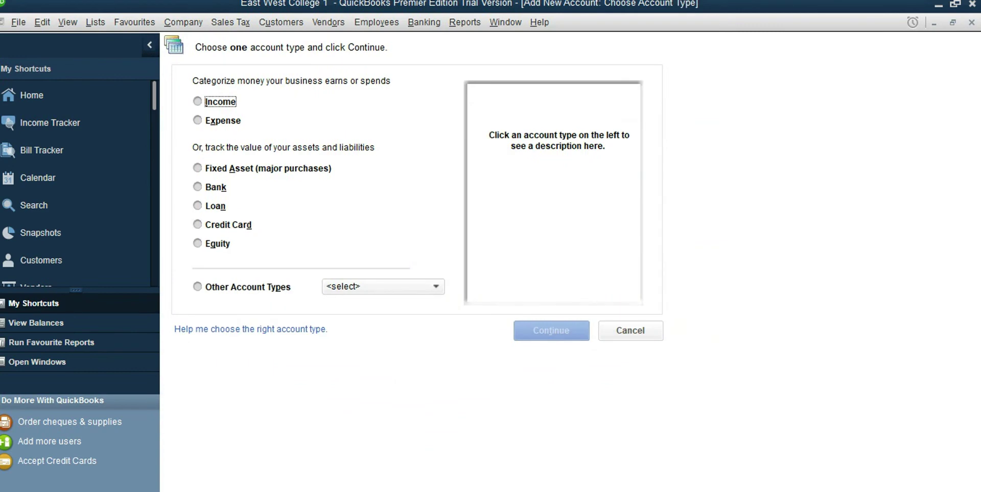
click(198, 168)
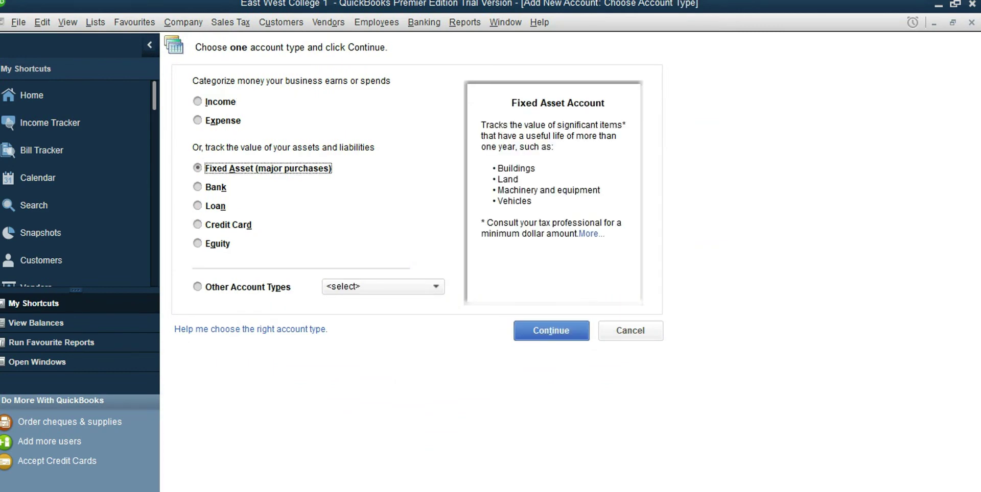
key(Return)
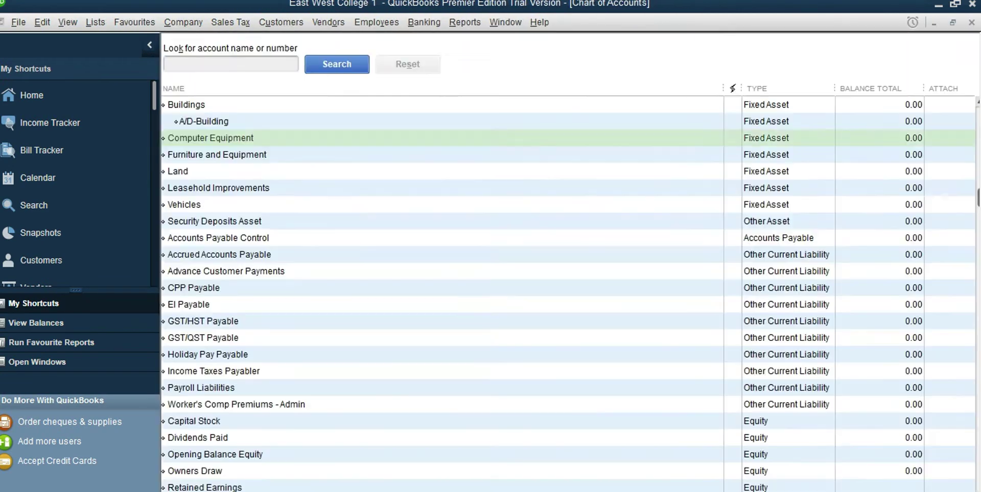
text(A)
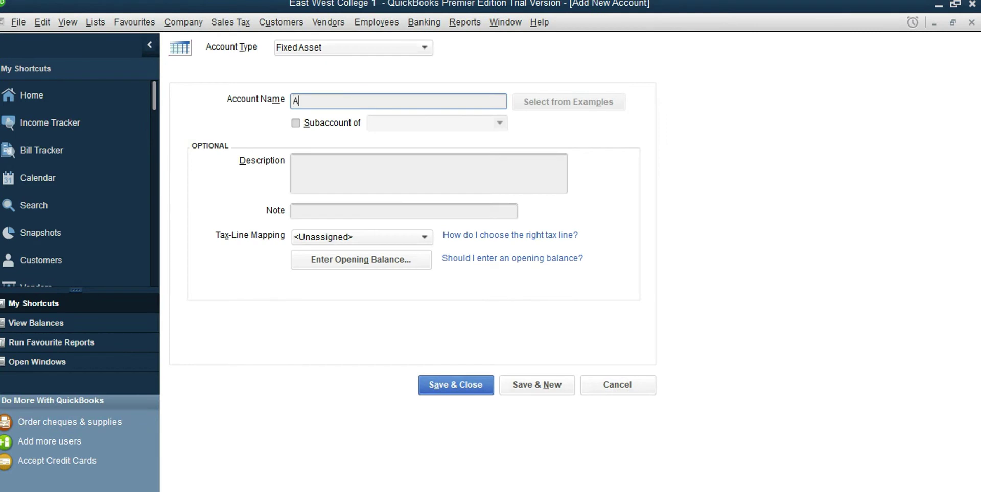
text(/D-Computer Equipment)
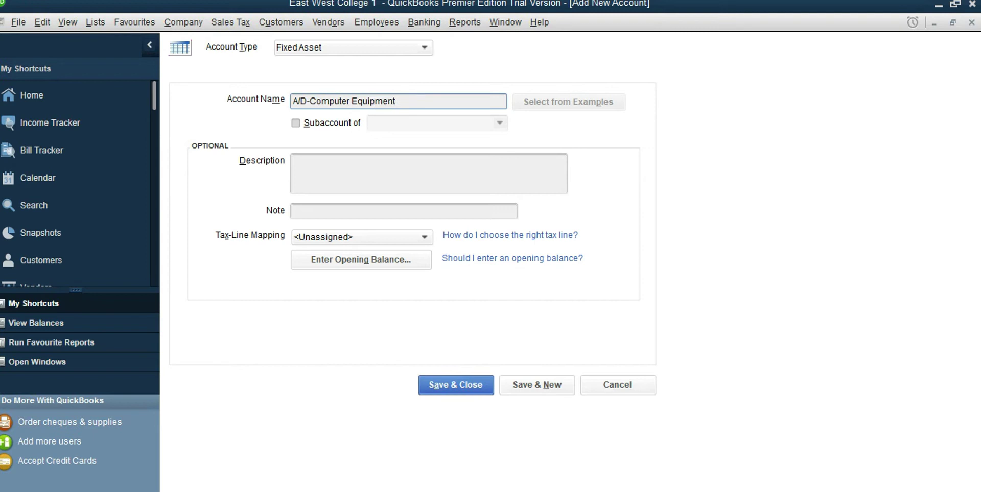
key(Tab)
key(space)
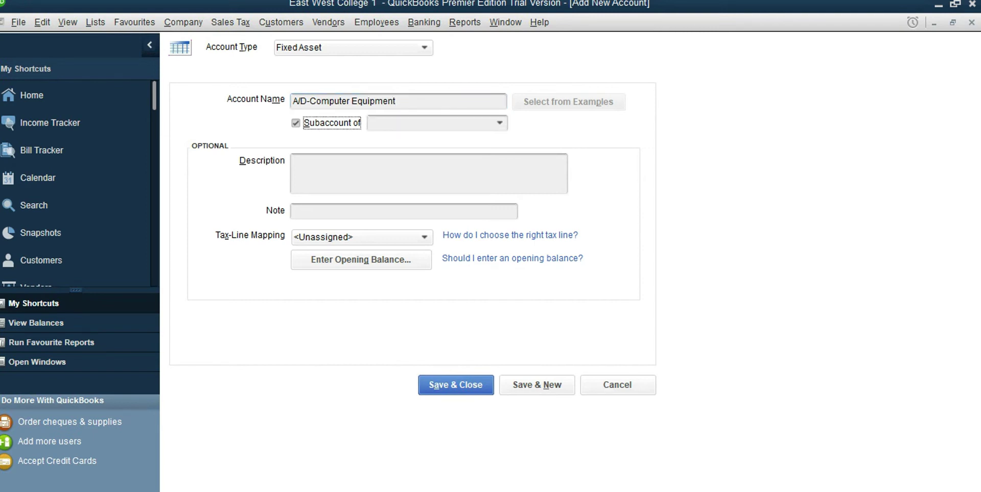
click(499, 123)
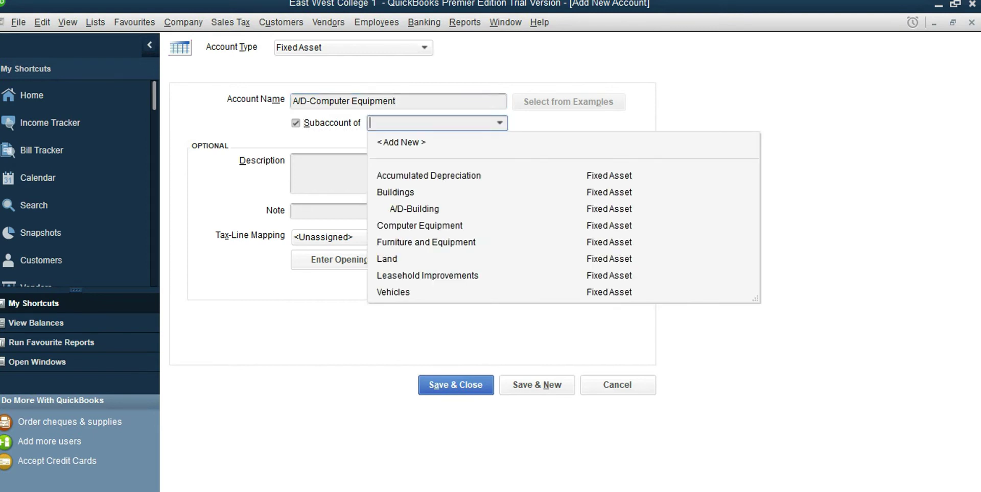
click(420, 226)
key(Return)
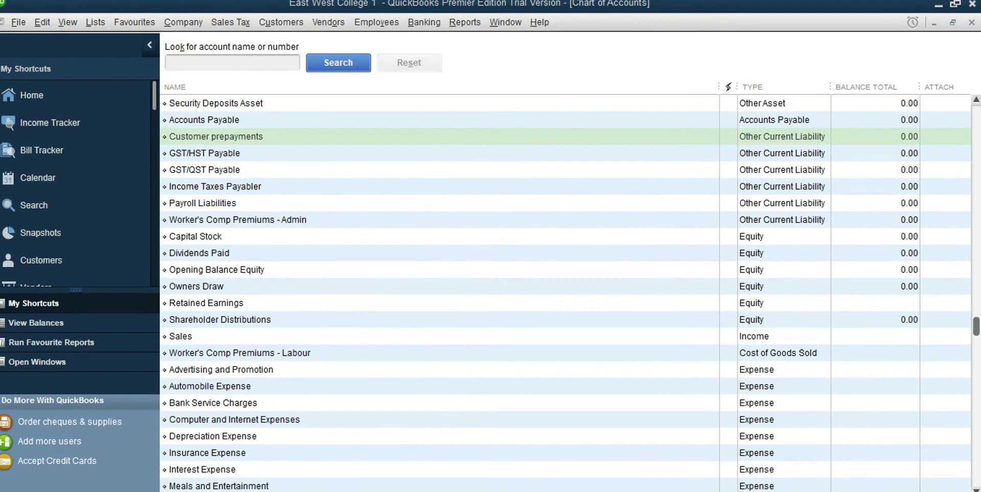
Rename the Accounts Payable account to Accounts Payable Control.
click(204, 120)
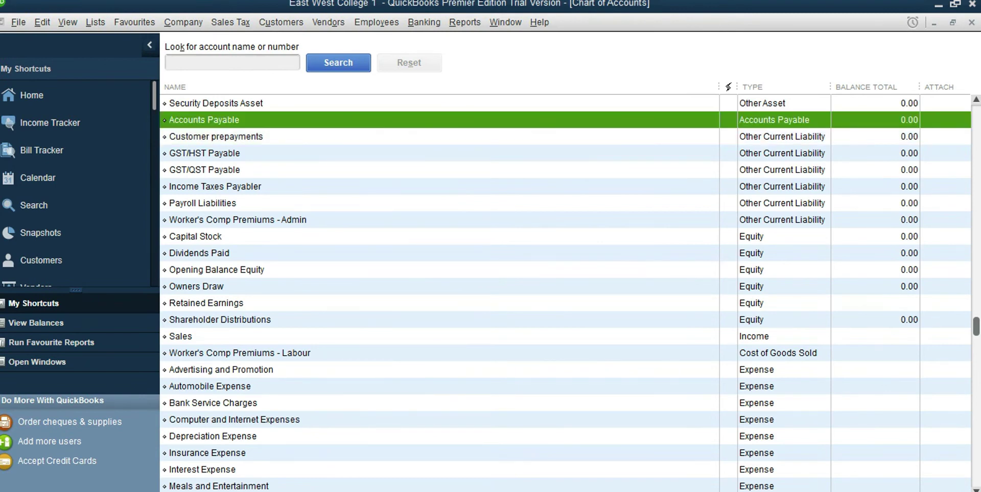
right_click(286, 119)
click(326, 177)
click(364, 101)
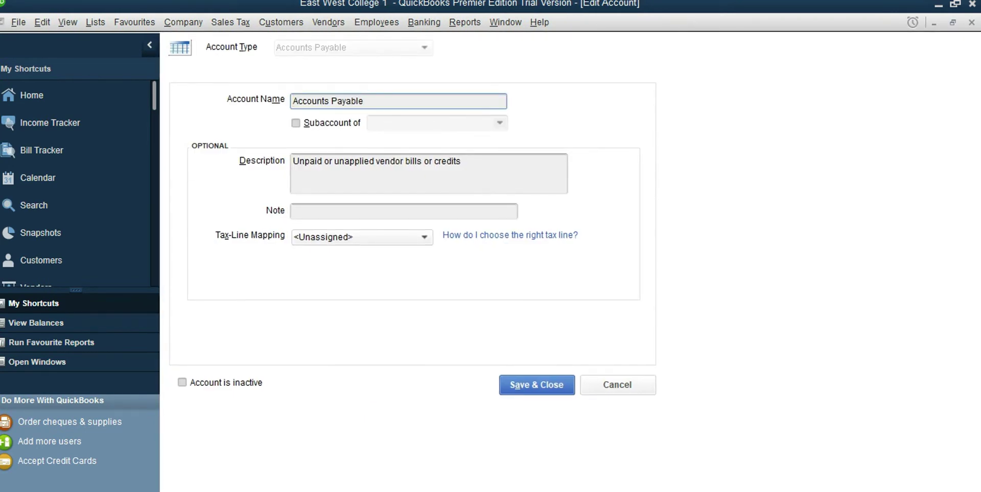
text(Control)
key(alt+a)
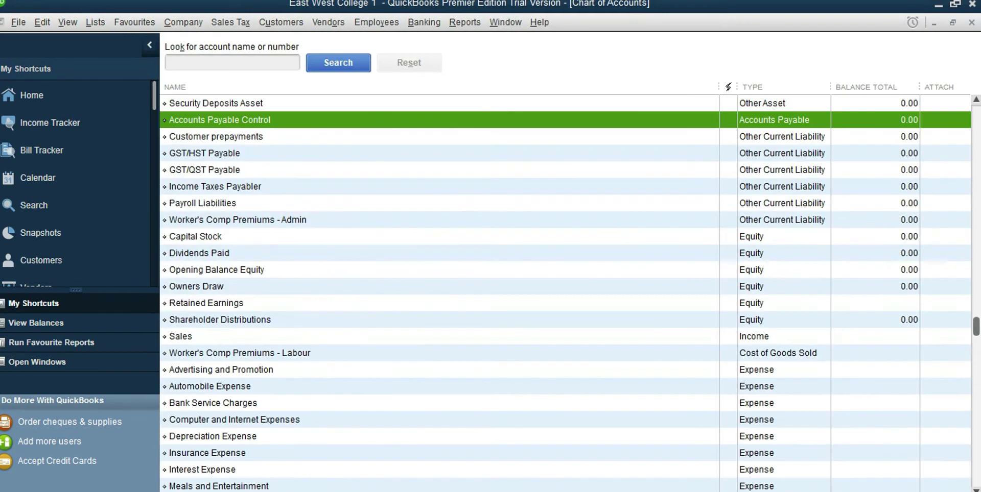
Rename the Customer prepayments account to Accrued Accounts Payable.
click(216, 136)
right_click(244, 138)
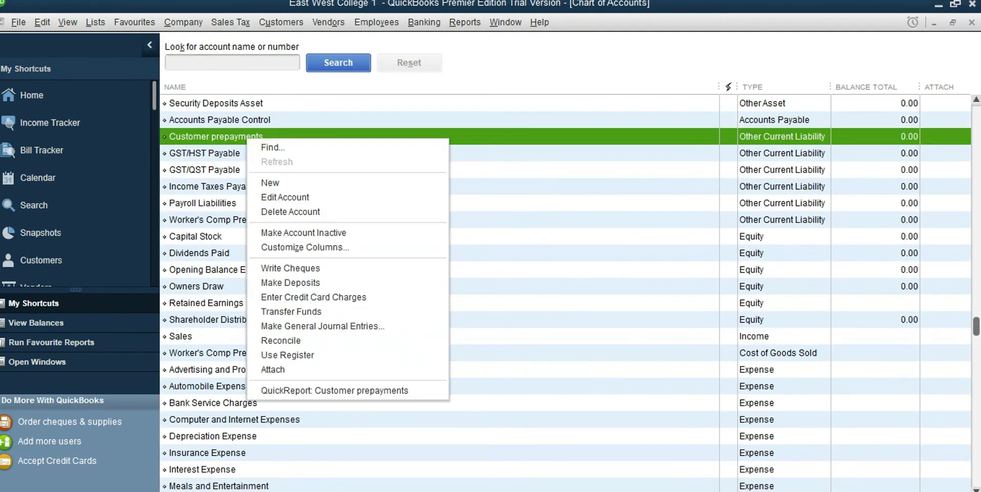
click(271, 182)
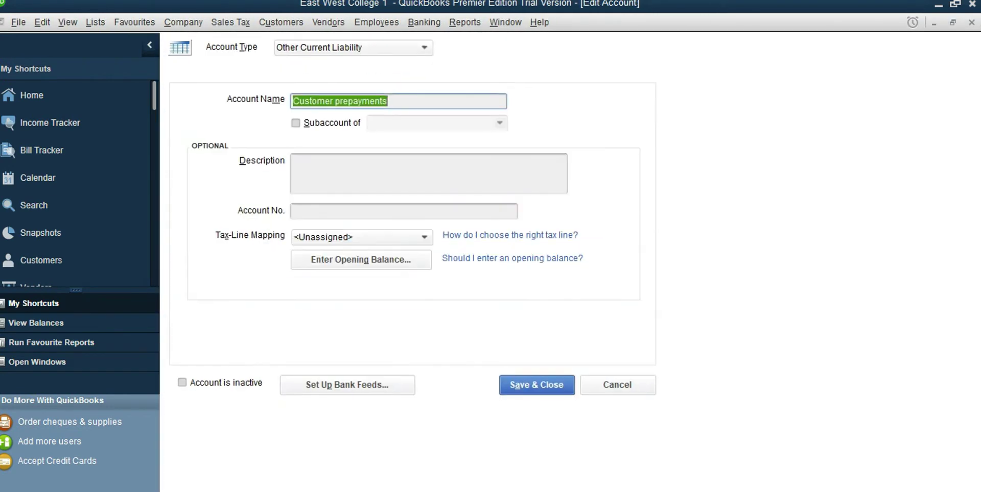
text(Ac)
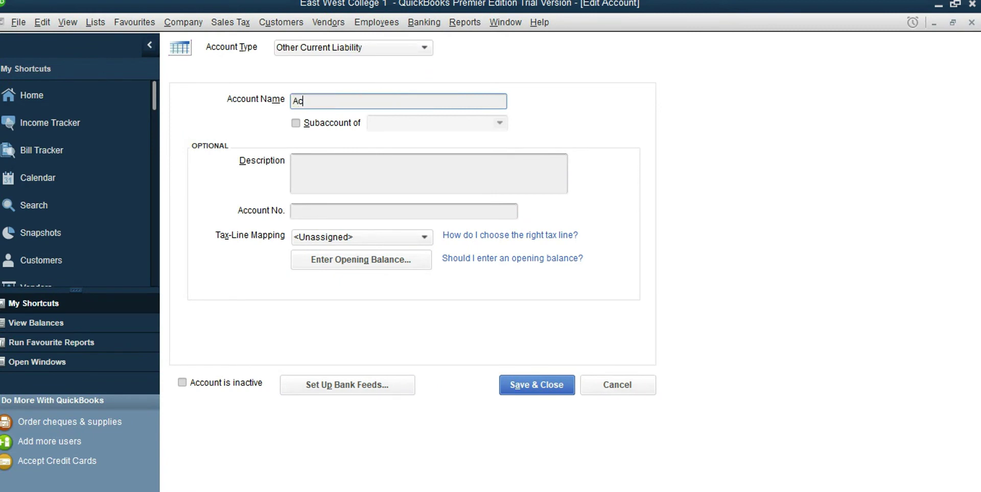
text(crued Accounts Payable)
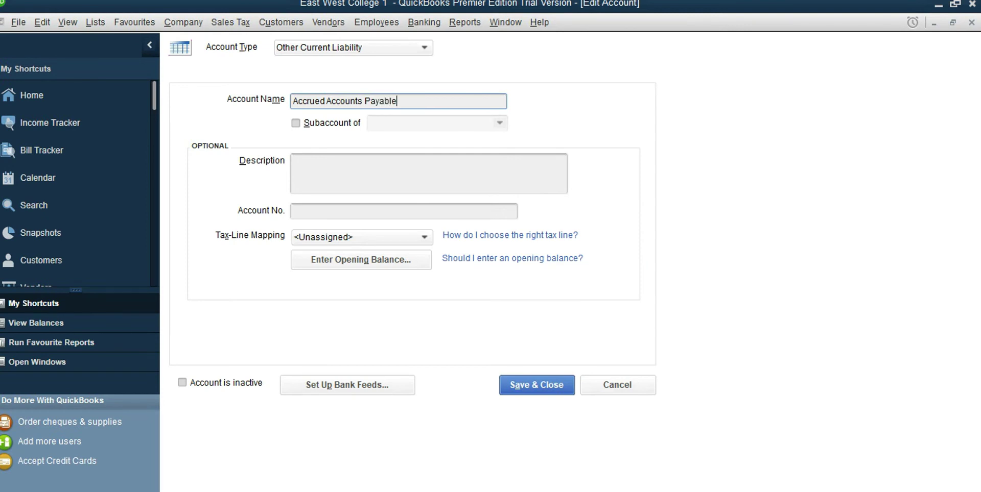
key(Return)
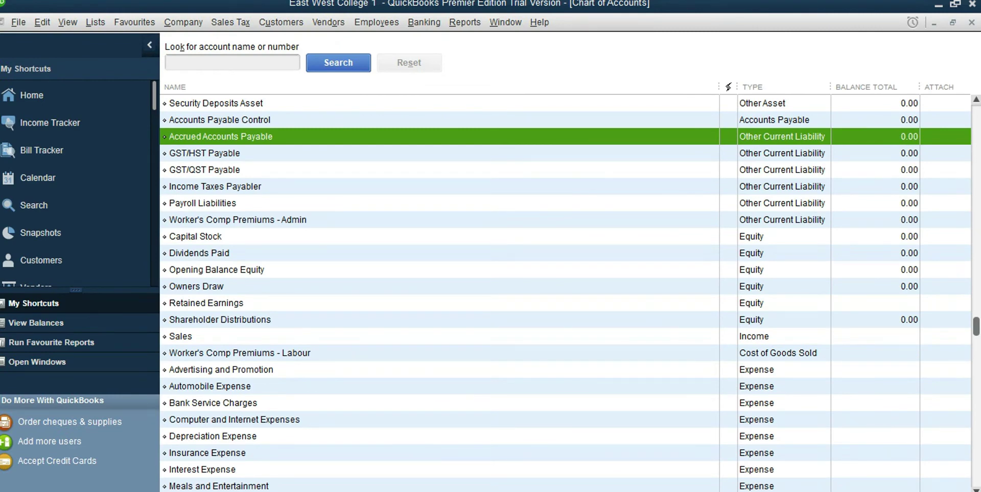
Add an Other Current Liability account named CPP Payable to the chart of accounts.
click(202, 203)
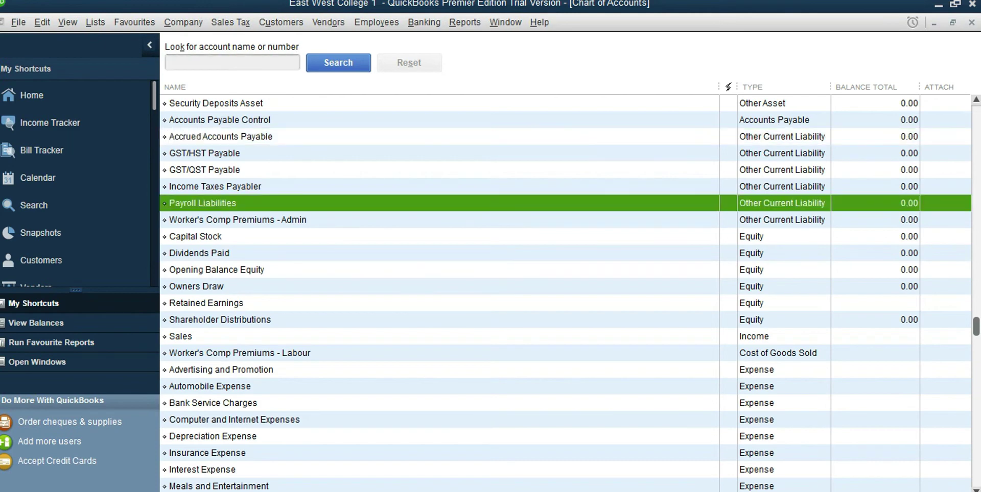
right_click(274, 202)
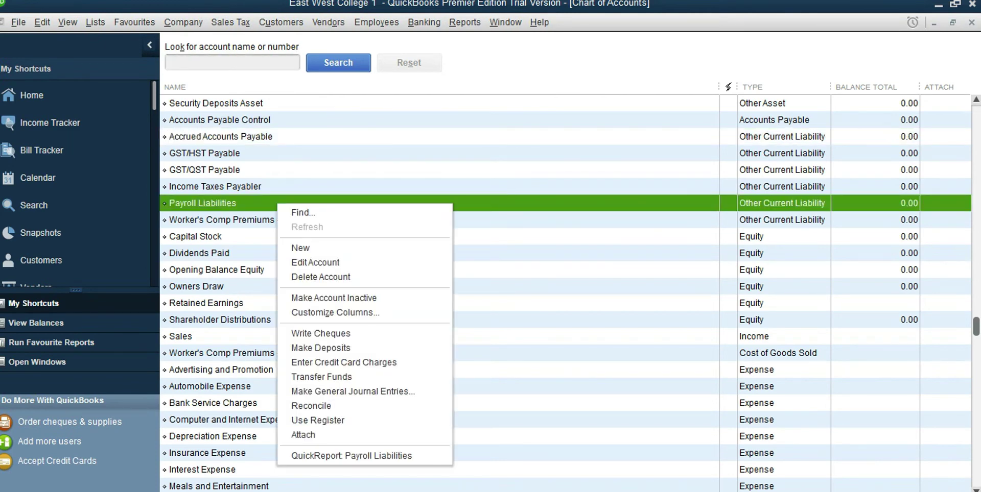
click(291, 248)
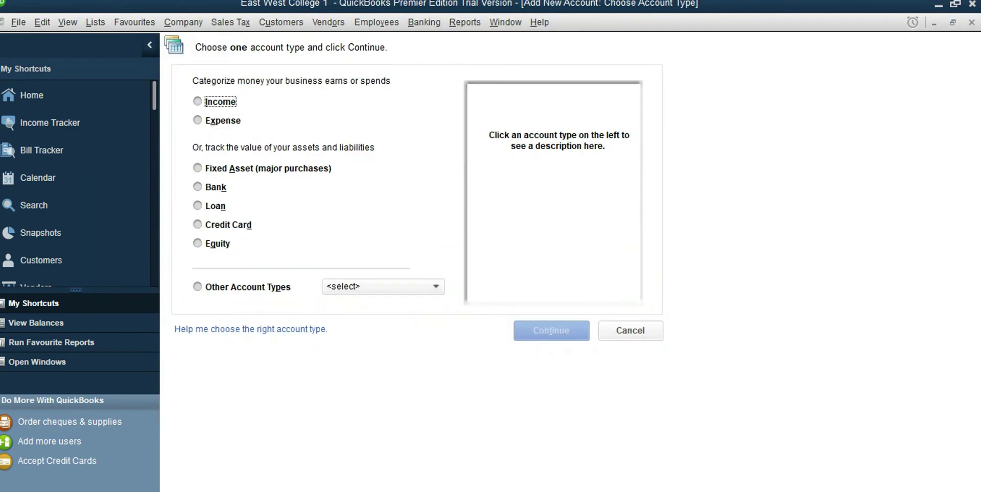
click(198, 287)
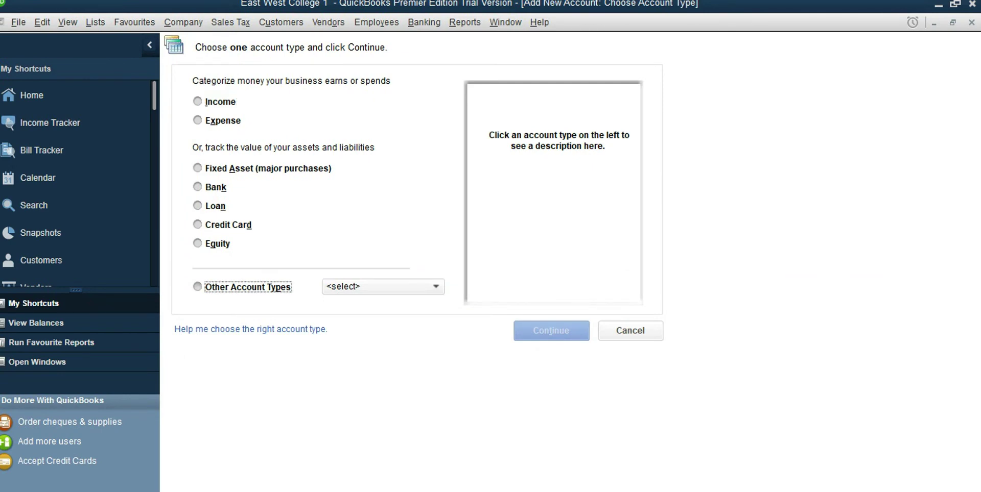
click(374, 372)
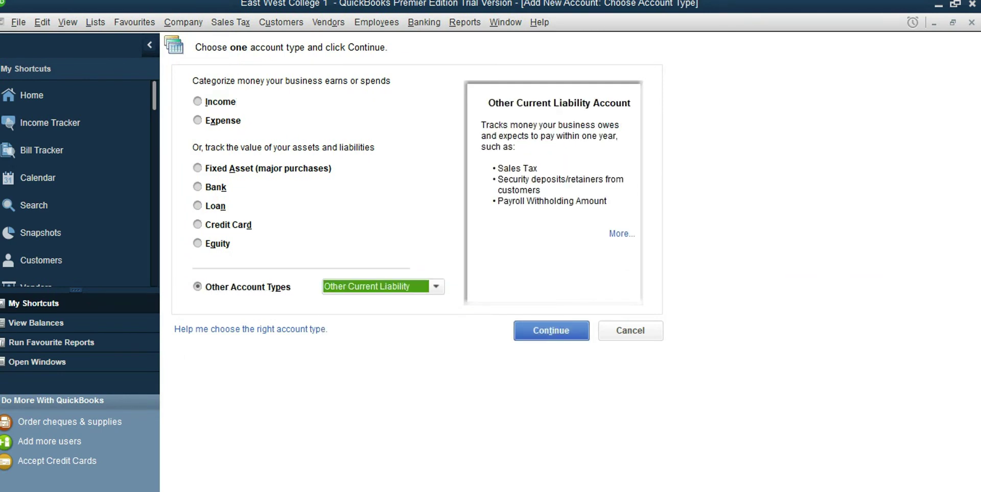
click(551, 331)
text(kc)
key(BackSpace)
key(BackSpace)
text(CPP p)
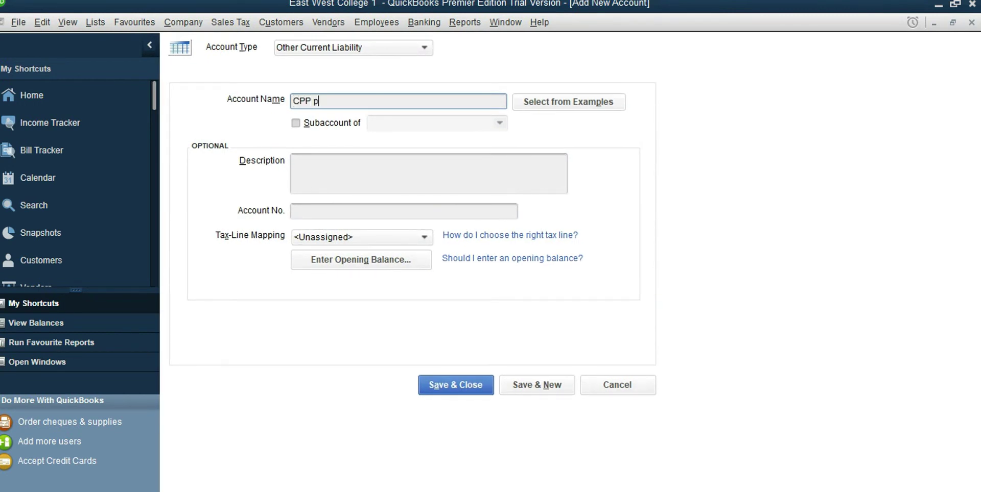
key(BackSpace)
text(Payable)
key(alt+n)
key(alt+a)
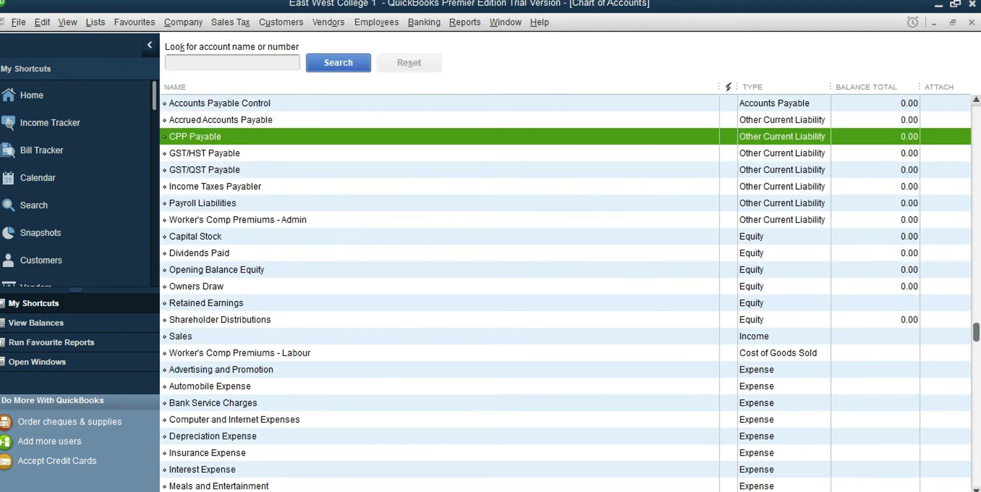
Add an Other Current Liability account named EI Payable to the chart of accounts.
click(247, 203)
right_click(246, 205)
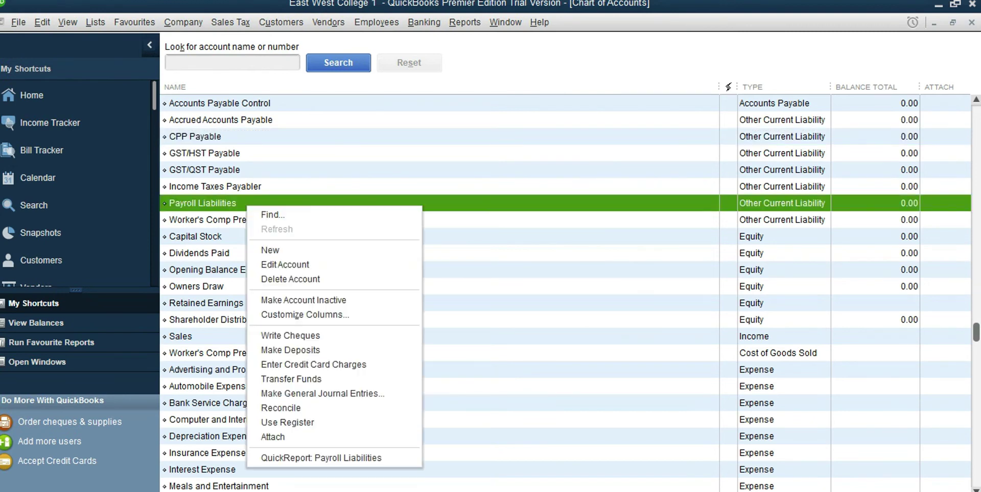
key(Return)
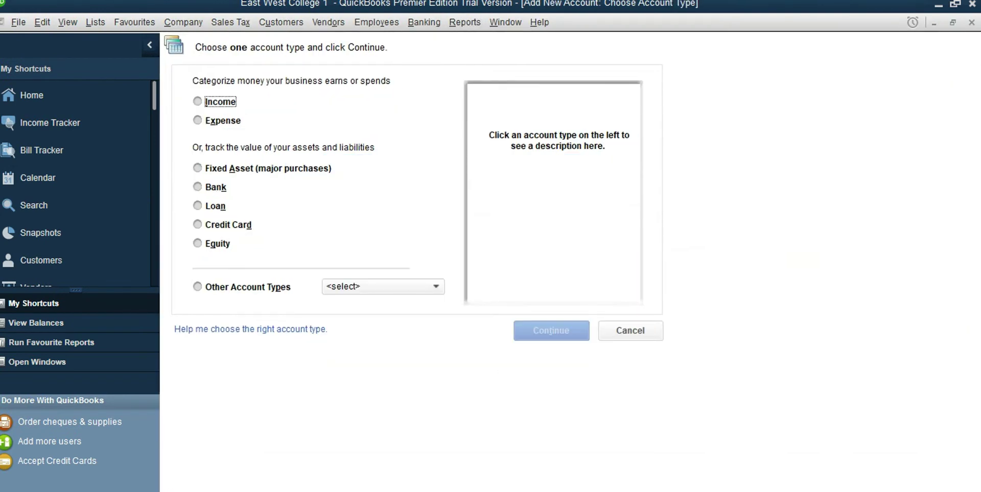
click(198, 287)
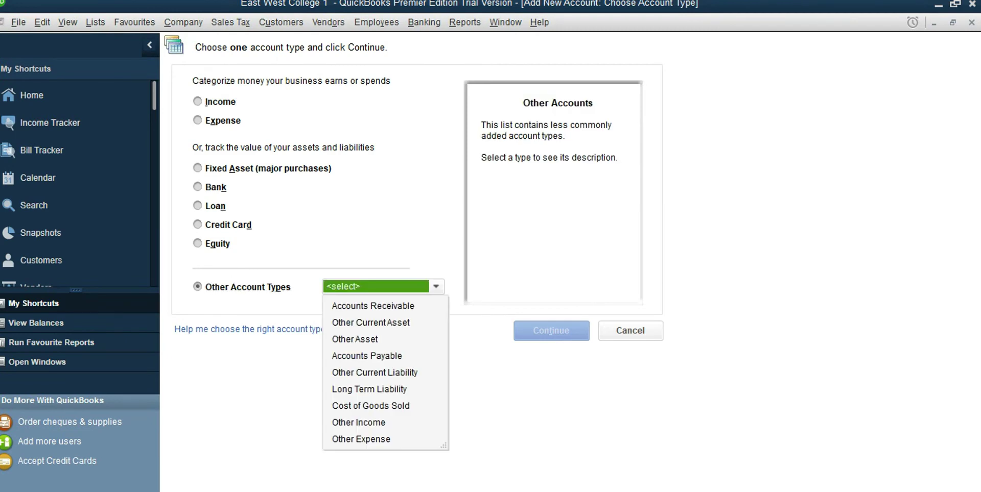
click(375, 373)
click(551, 331)
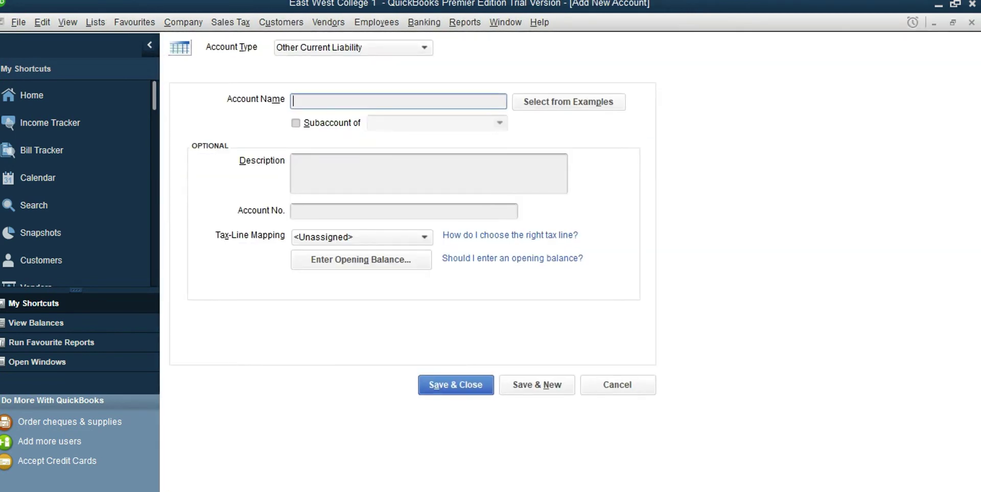
text(El Payable)
click(455, 385)
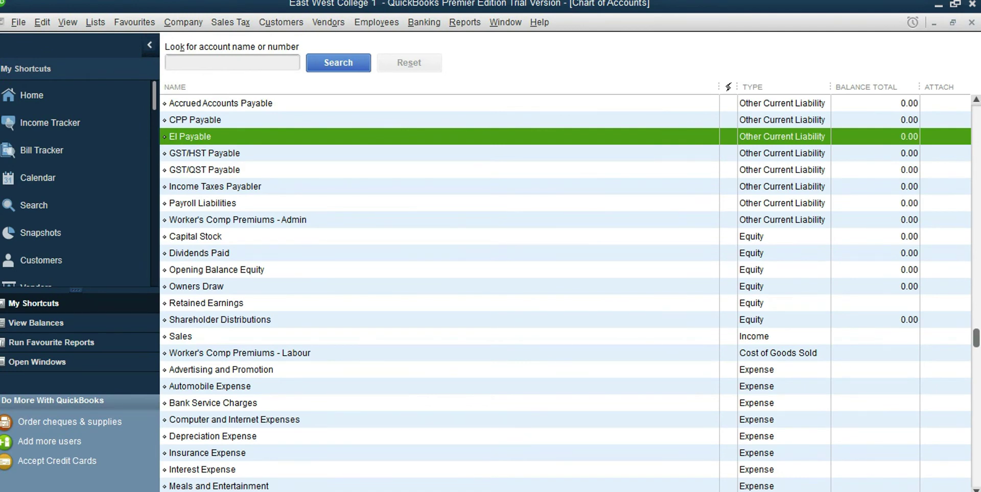
Add an Other Current Liability account named Income Taxes Payable to the chart of accounts.
right_click(265, 137)
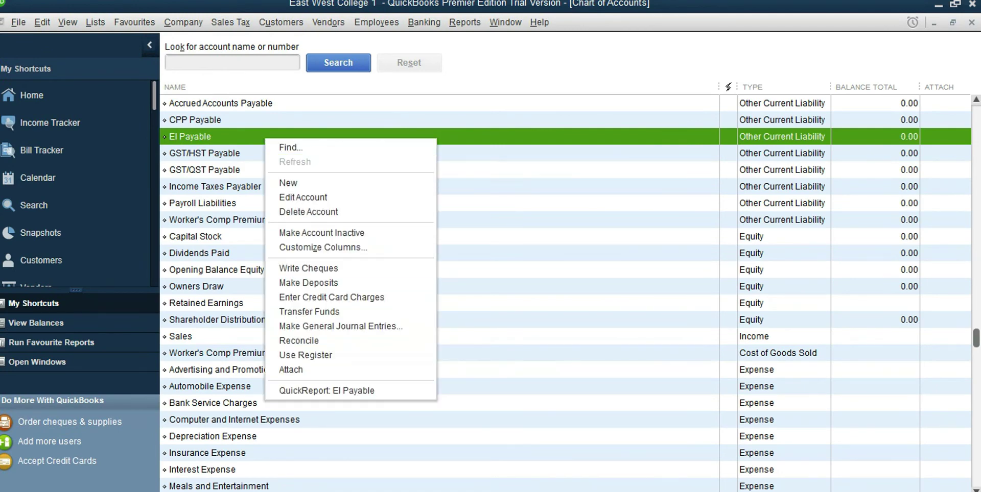
click(289, 183)
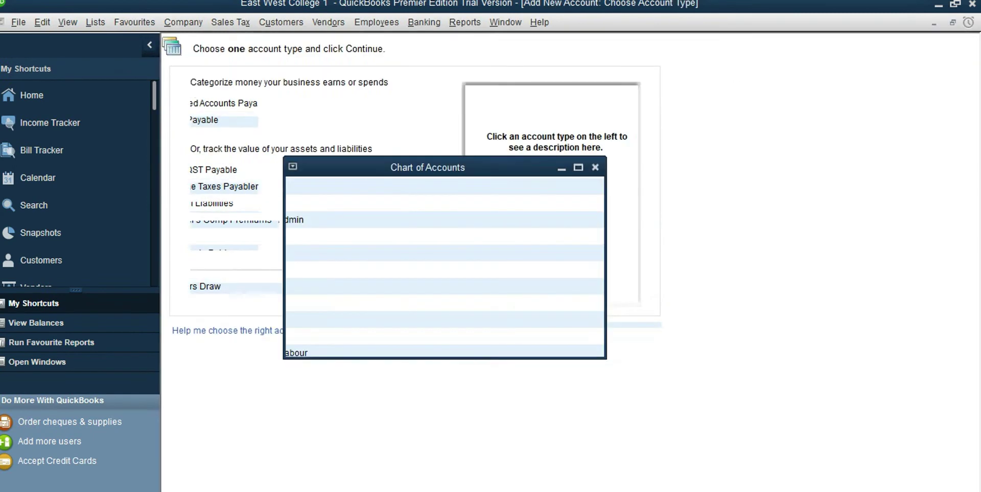
click(436, 287)
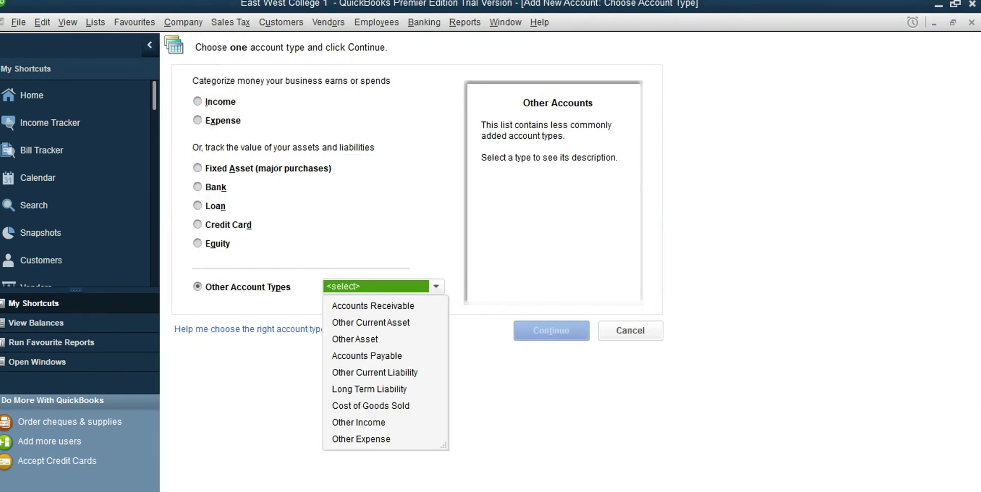
click(375, 372)
click(551, 331)
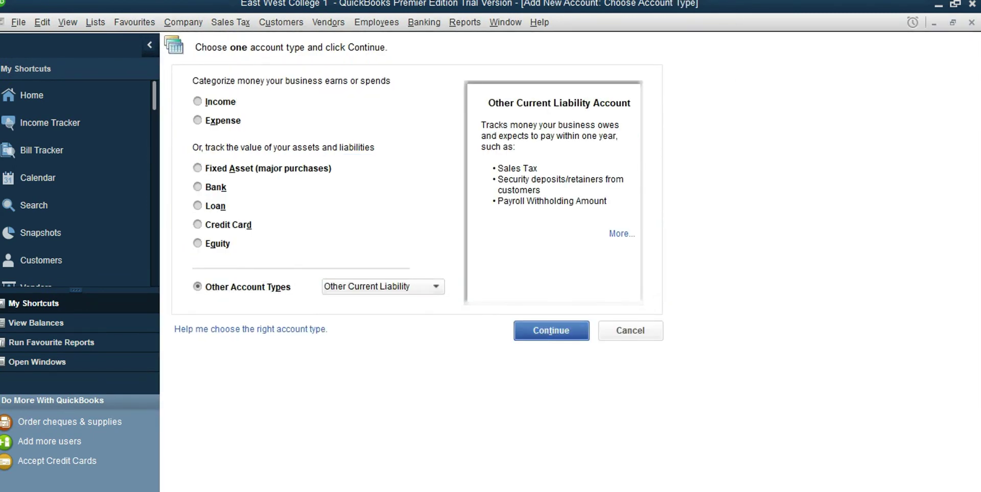
click(617, 386)
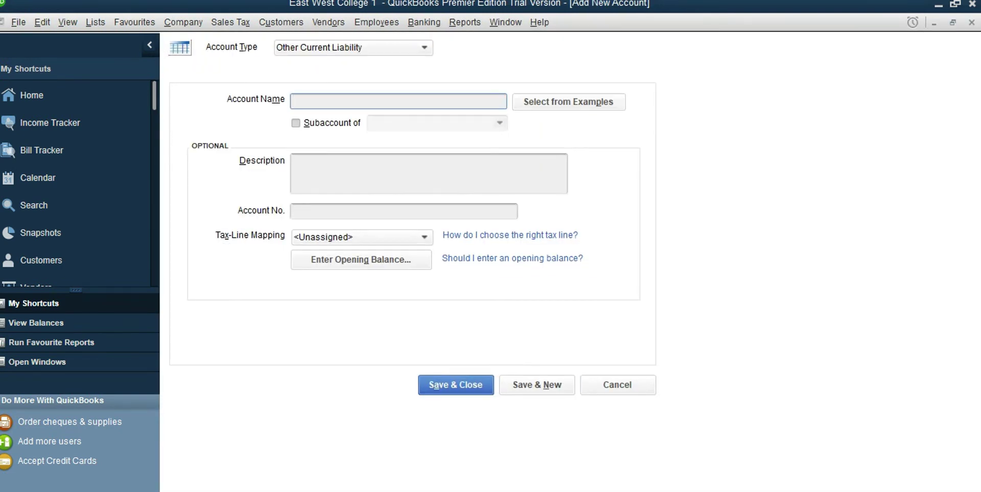
text(Income Tax)
text(es )
text(Payalbe)
key(BackSpace)
key(BackSpace)
key(BackSpace)
text(ble)
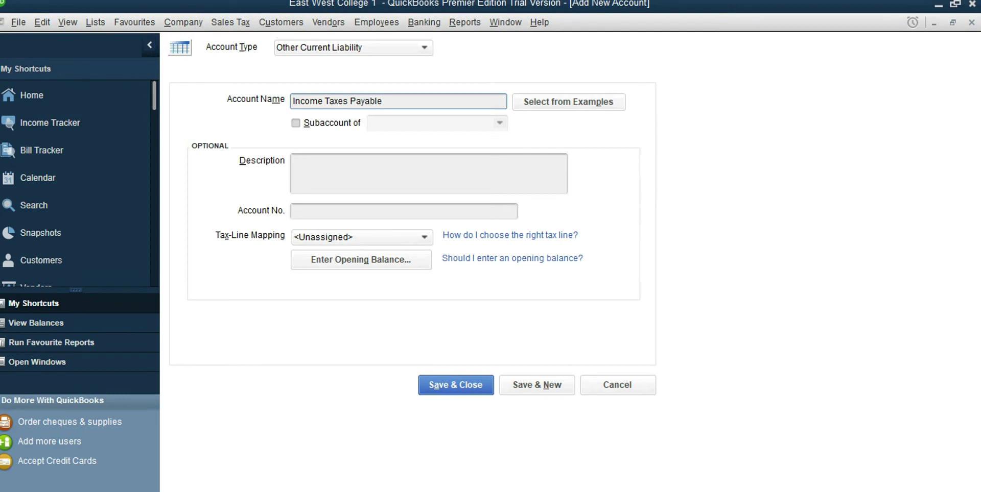
click(456, 385)
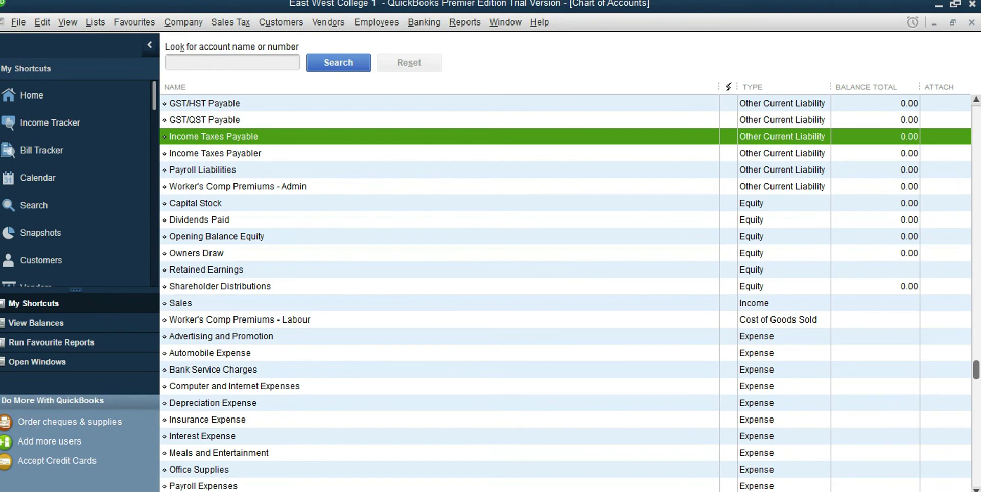
Add an Other Current Liability account named Corporate Taxes Payable to the chart of accounts.
click(204, 120)
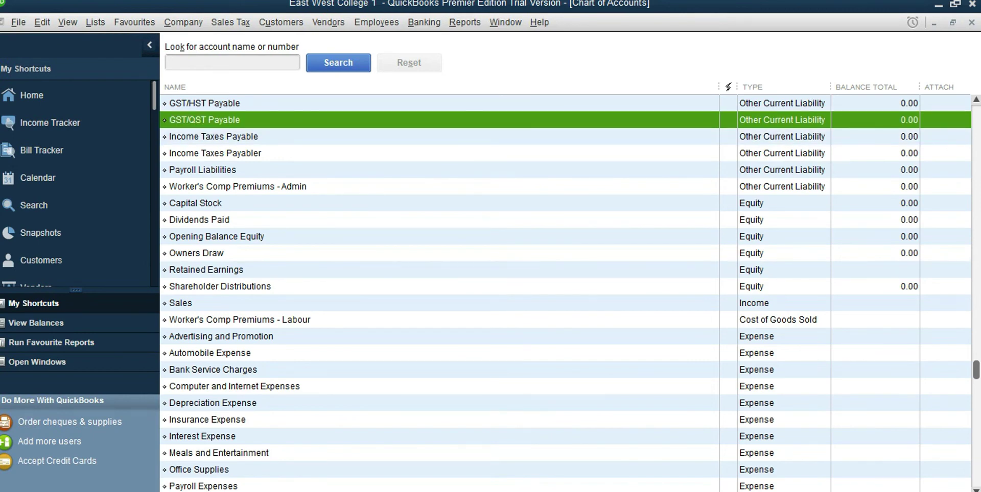
right_click(360, 119)
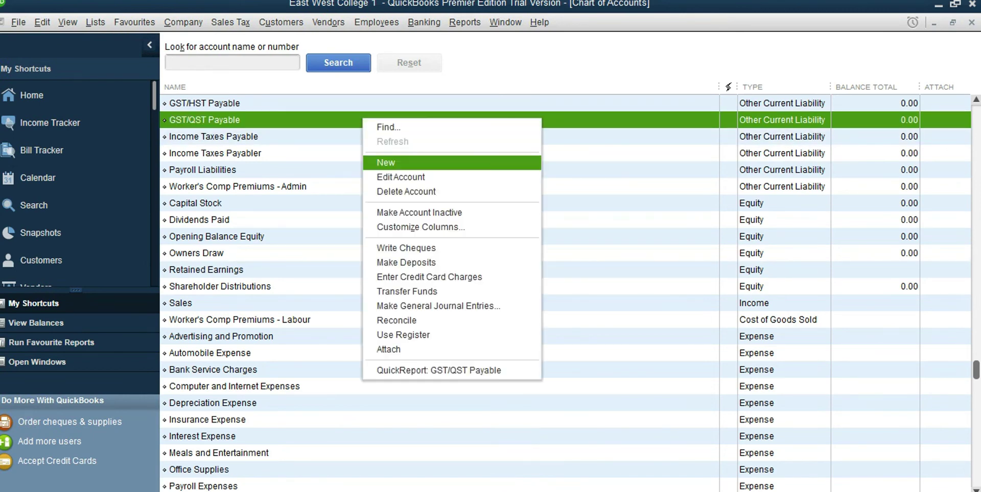
click(389, 163)
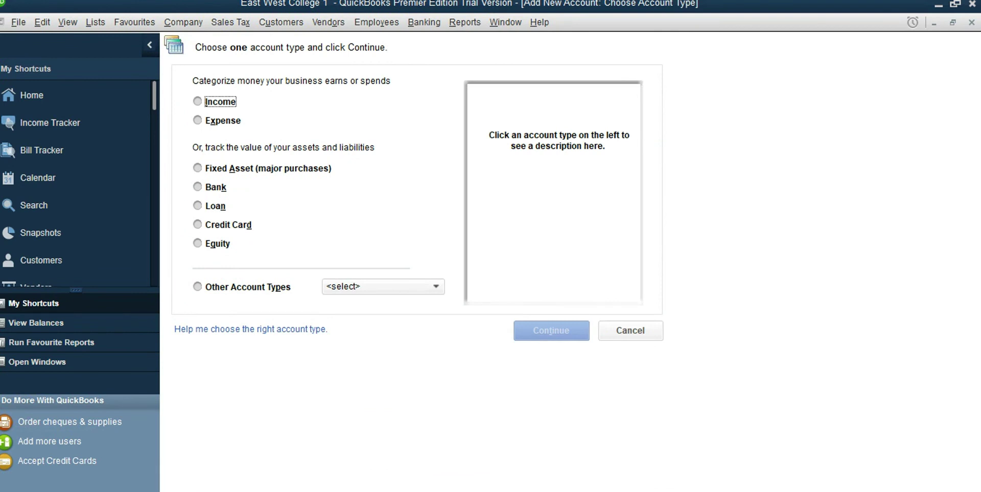
click(198, 287)
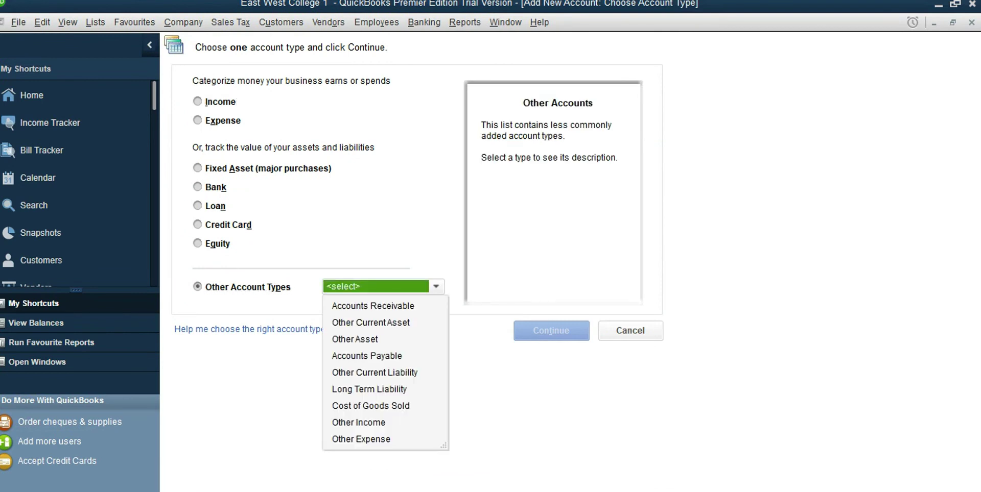
click(375, 373)
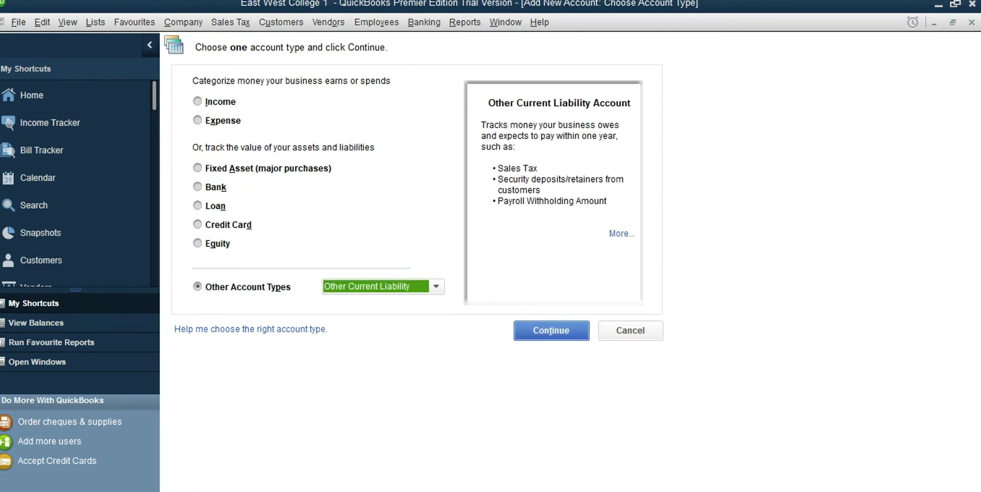
click(551, 331)
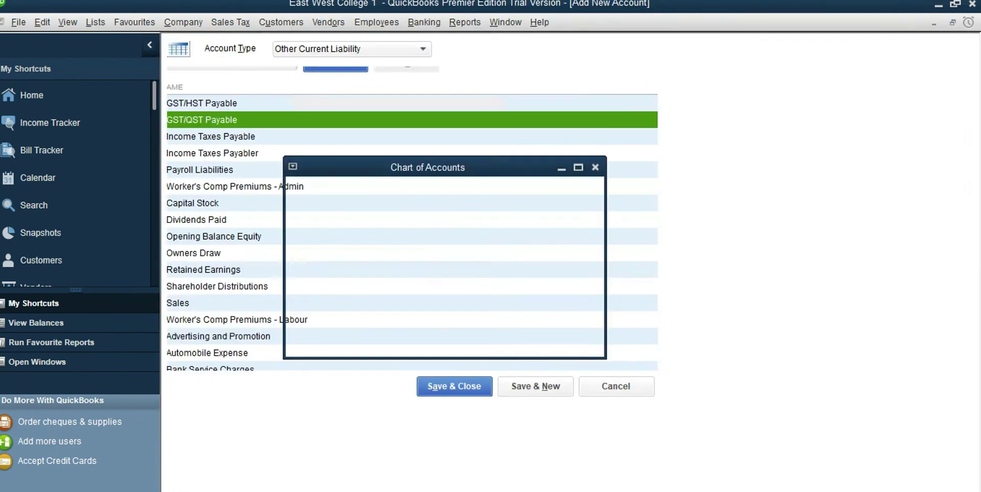
text(C)
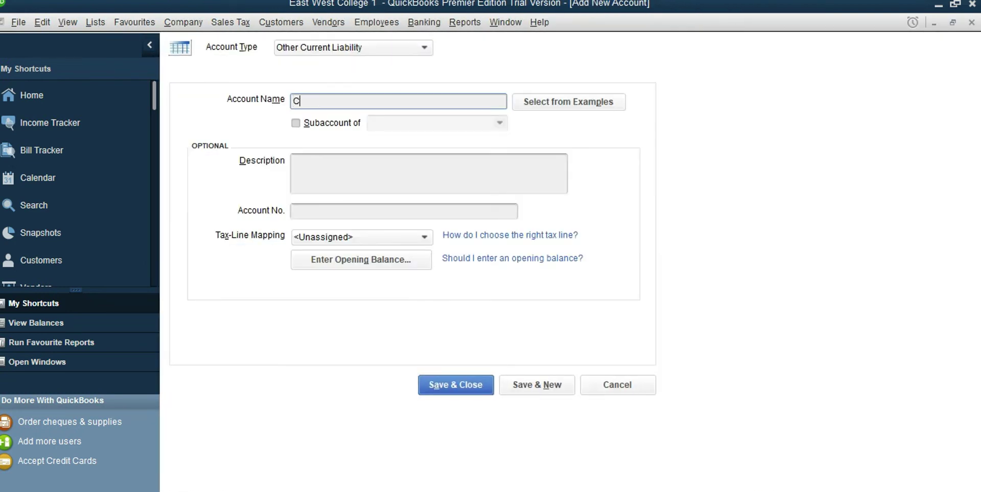
text(orporate Taxes Payable)
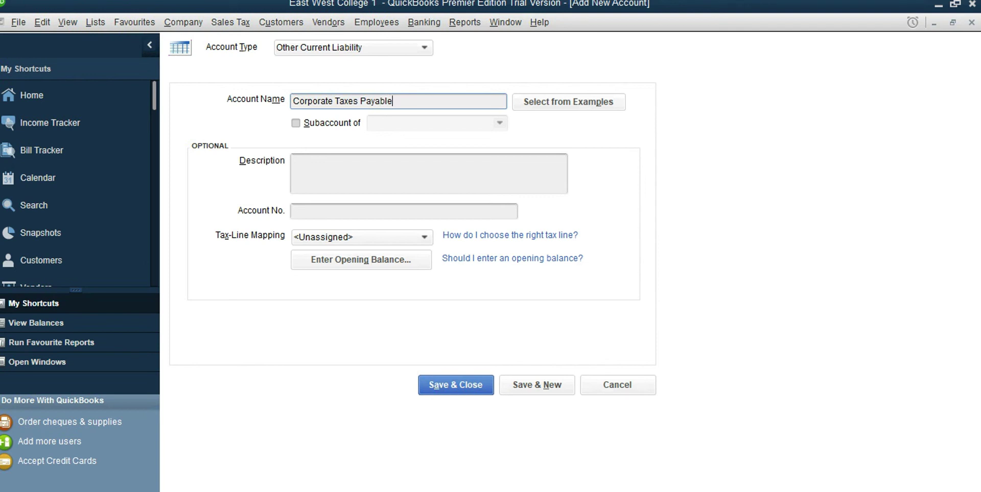
key(Return)
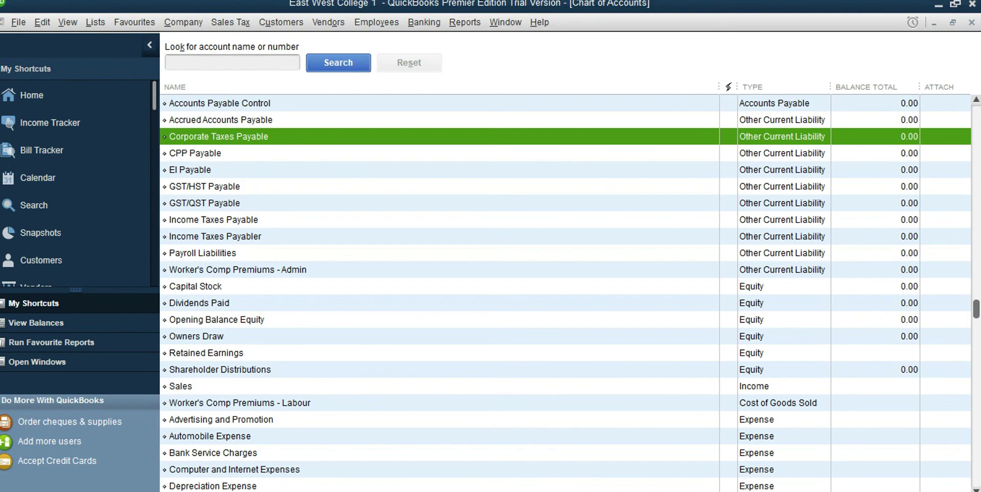
Add an Other Current Liability account named Shareholder Loan, followed by a hyphen and the first shareholder's name.
right_click(437, 136)
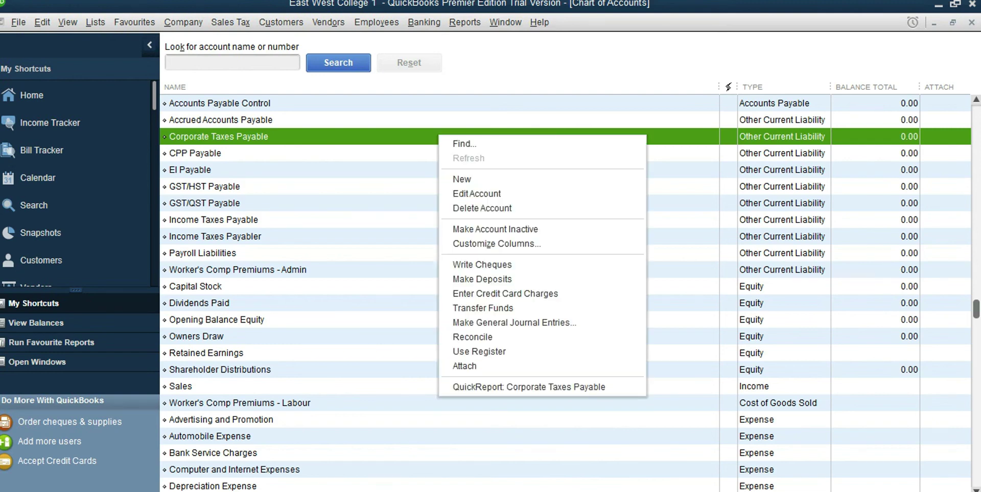
click(455, 179)
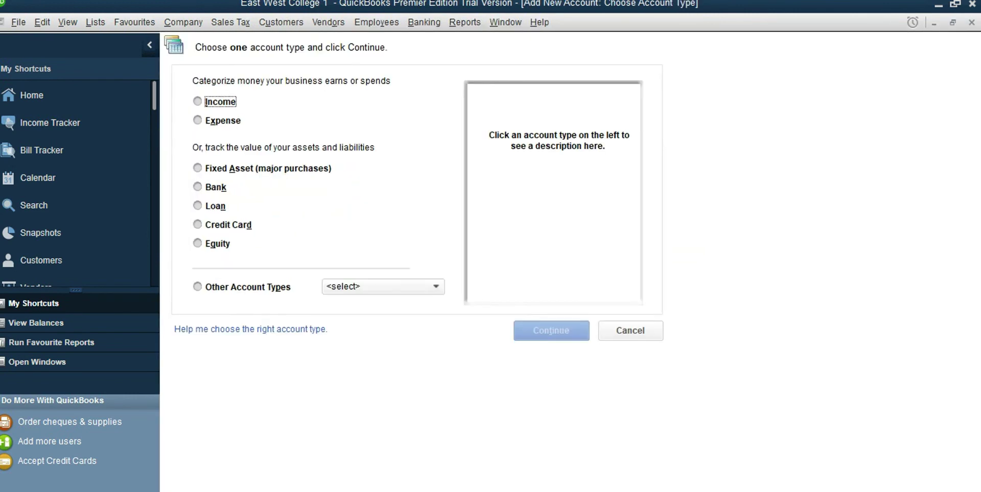
click(435, 287)
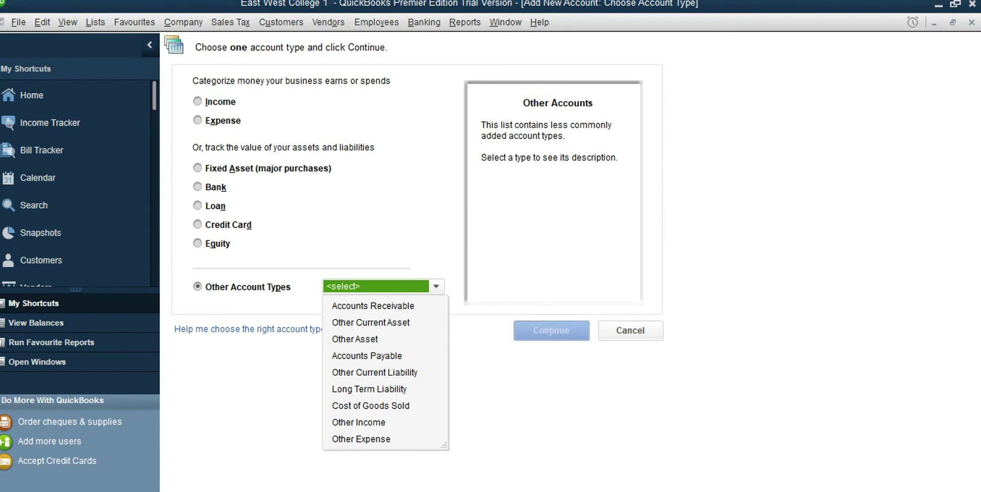
click(374, 373)
click(551, 331)
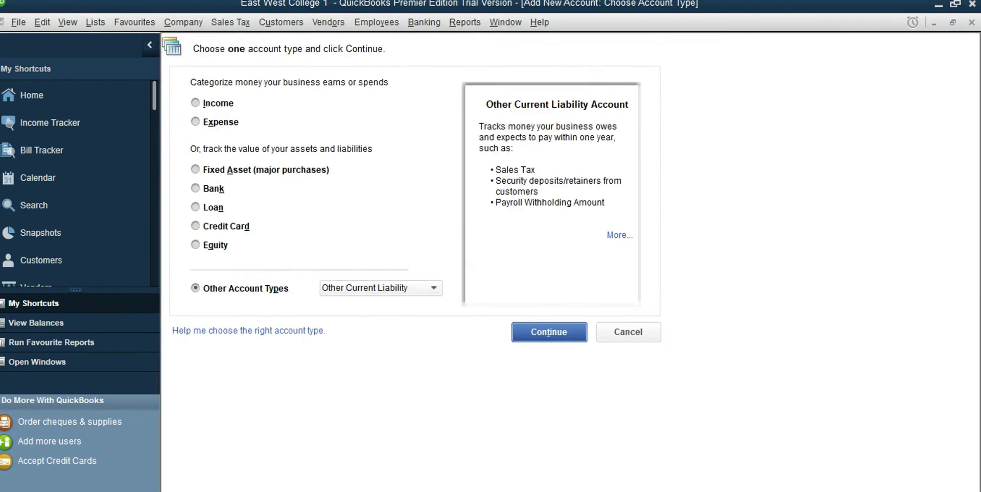
key(Return)
text(Sh)
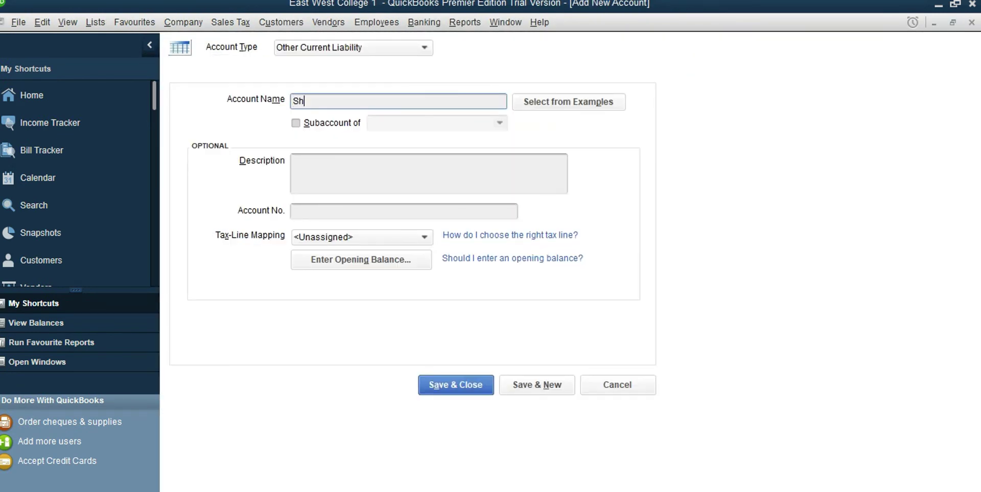
text(areholder Loan-Arif C.)
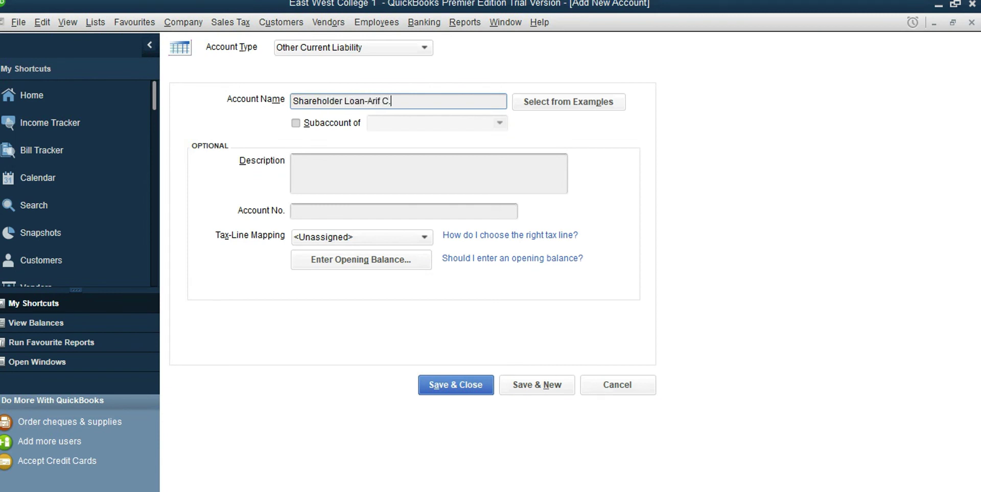
key(Return)
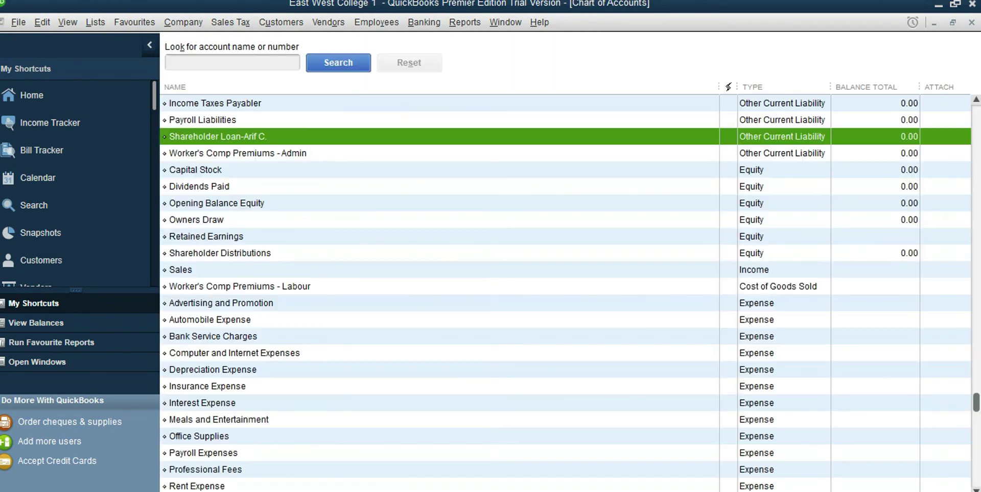
Add another Other Current Liability account named Shareholder Loan, followed by a hyphen and the second shareholder's name.
right_click(390, 133)
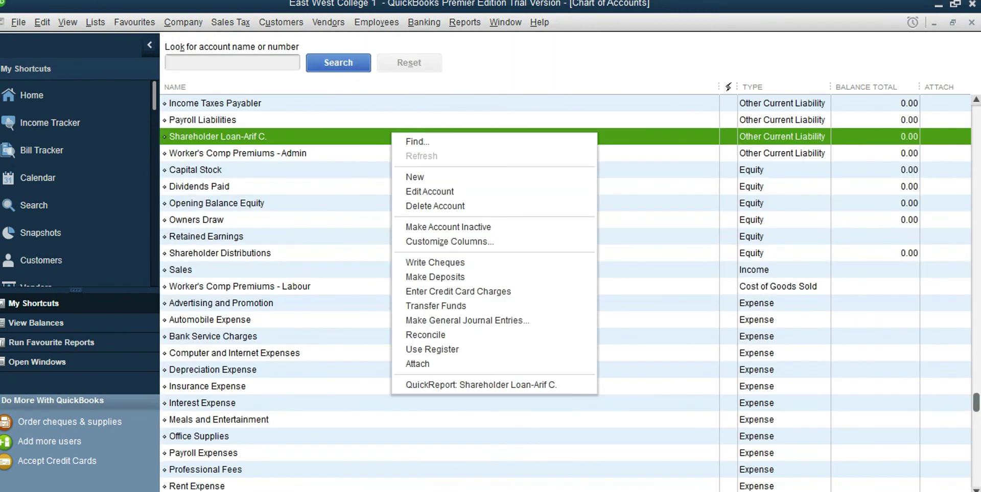
click(416, 178)
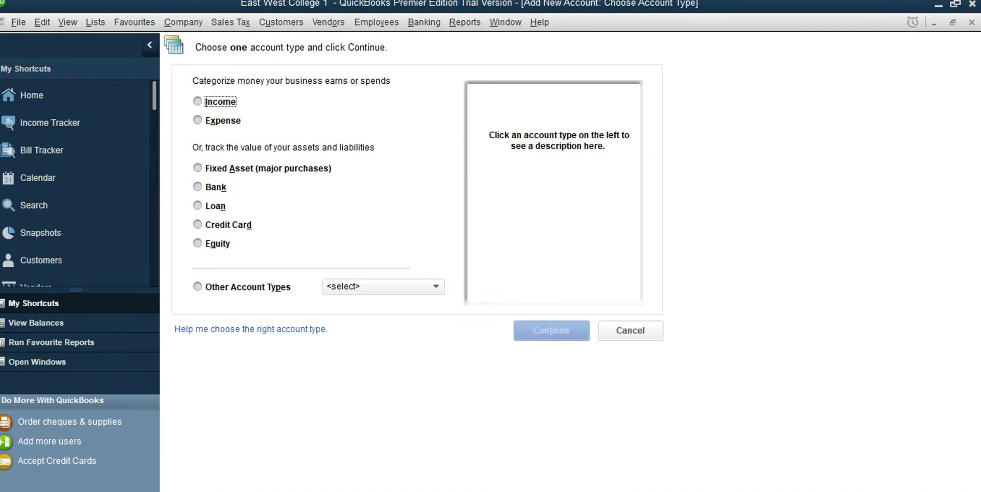
click(436, 286)
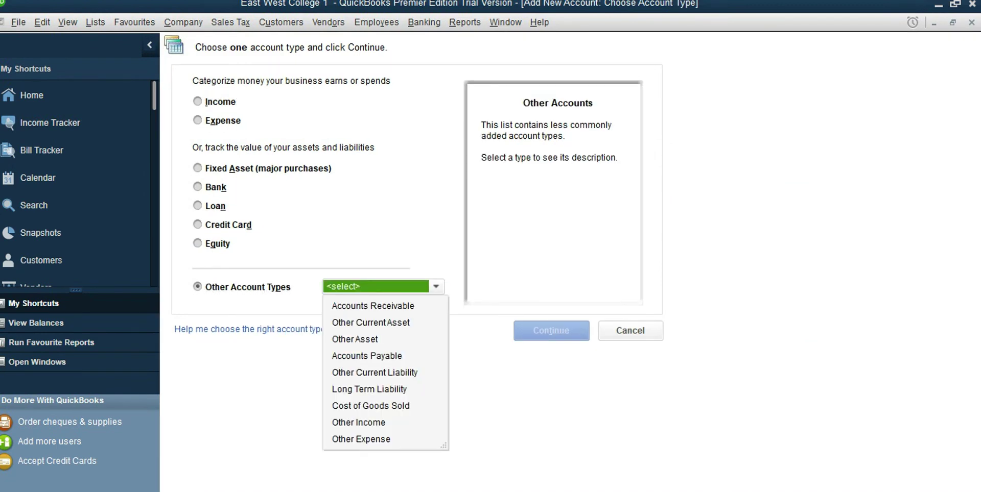
click(375, 373)
click(551, 330)
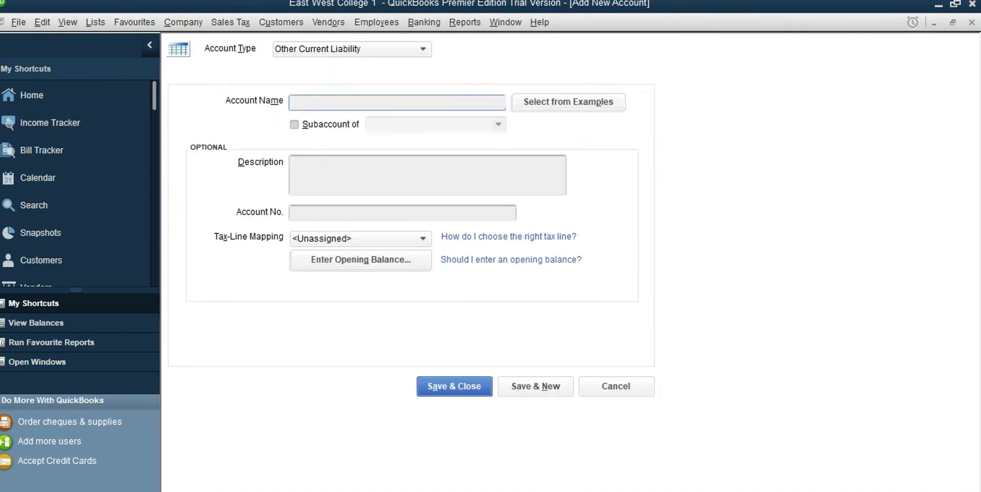
text(Shareholder Loan)
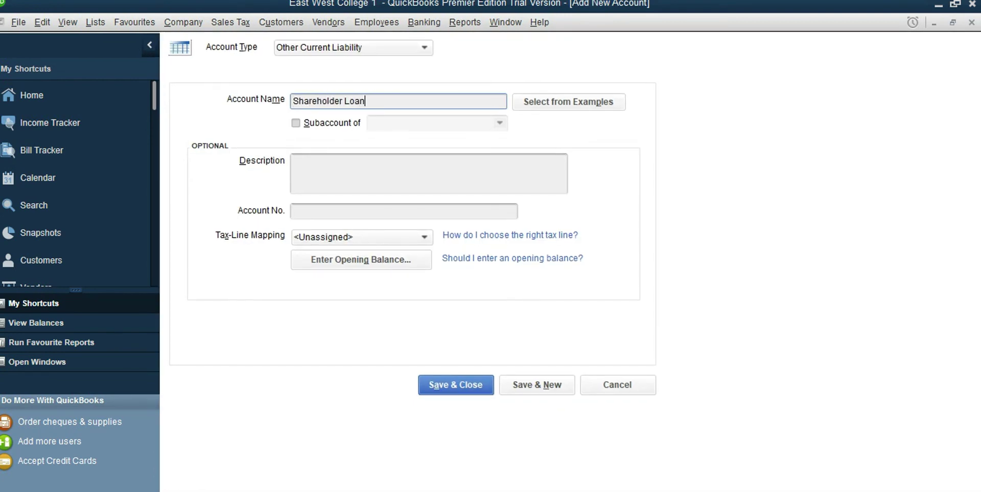
text(-M. Lasker)
key(Return)
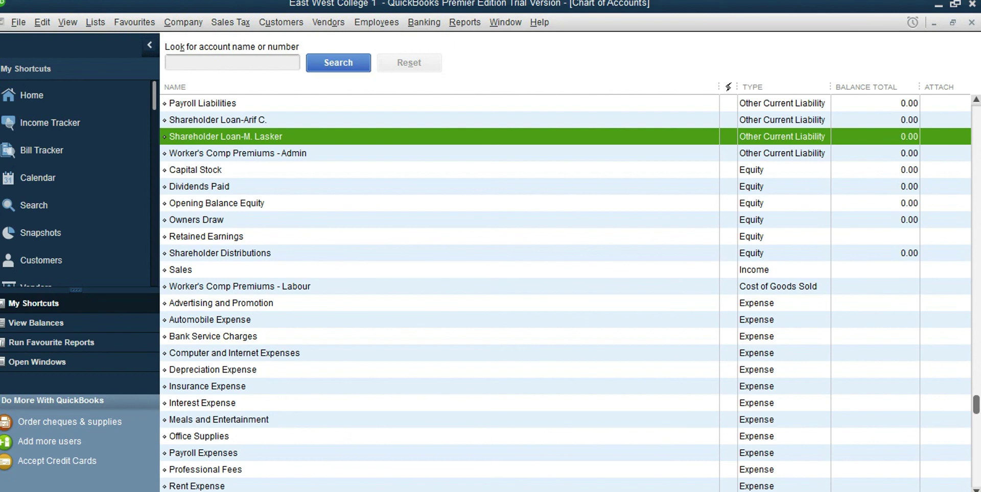
Rename the Capital Stock equity account to Common Shares.
scroll(565, 294, down, 1)
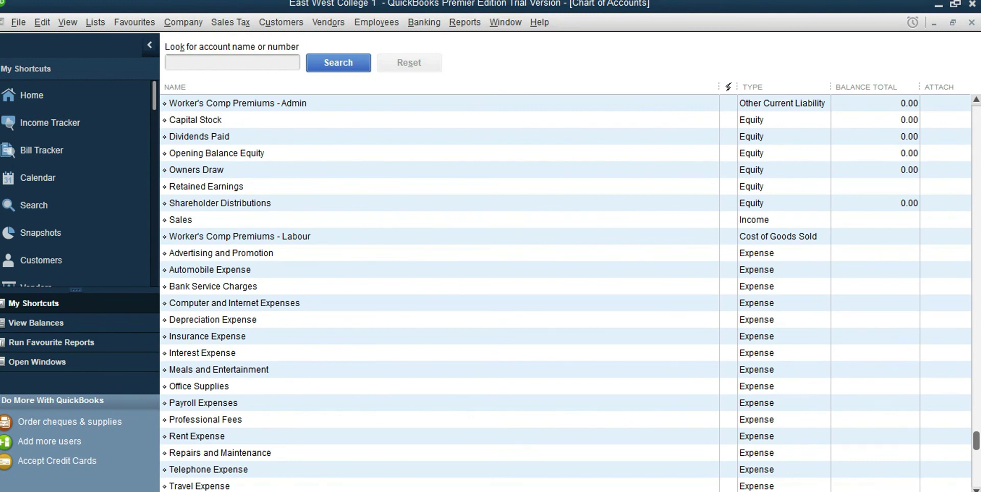
click(217, 153)
click(195, 120)
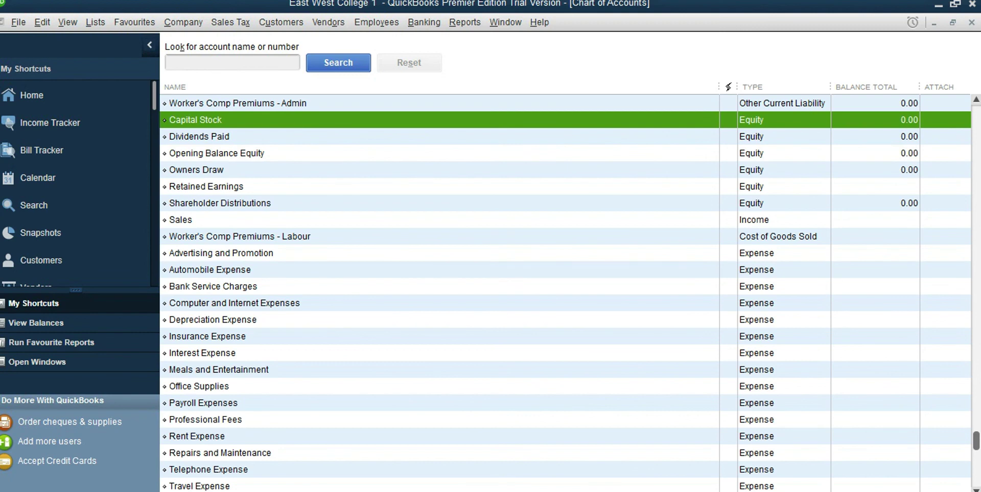
right_click(274, 119)
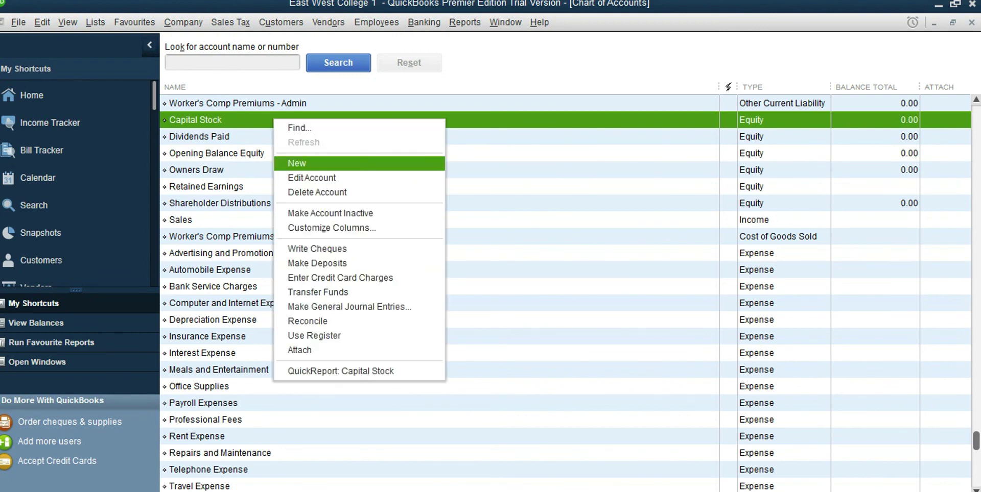
click(312, 178)
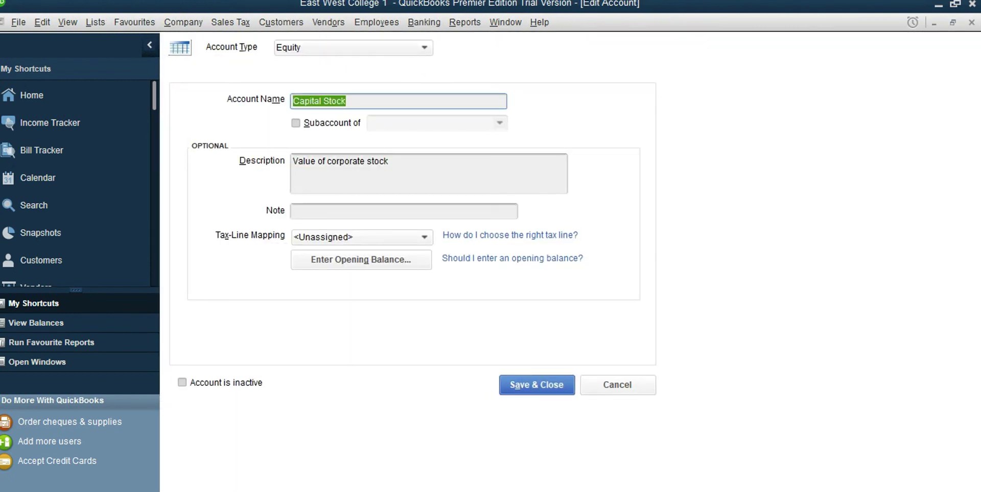
text(Common)
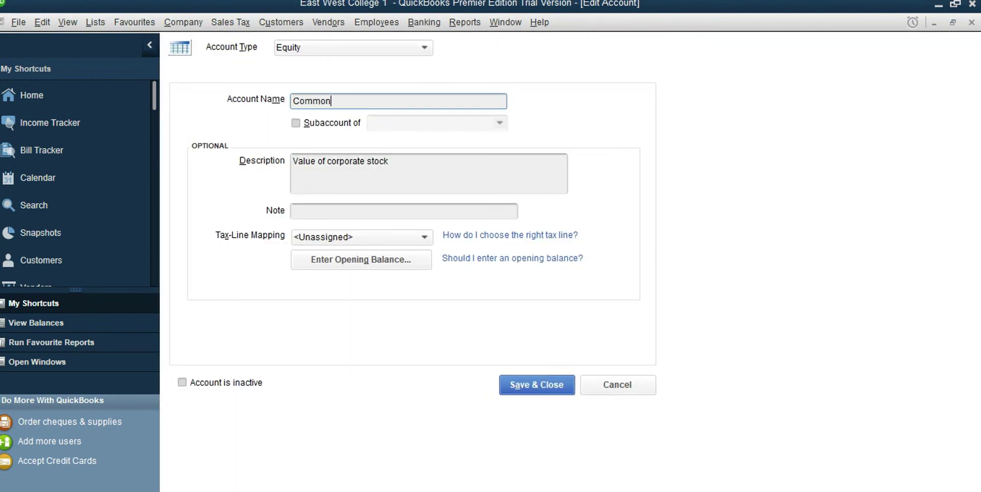
text( Shares)
key(Return)
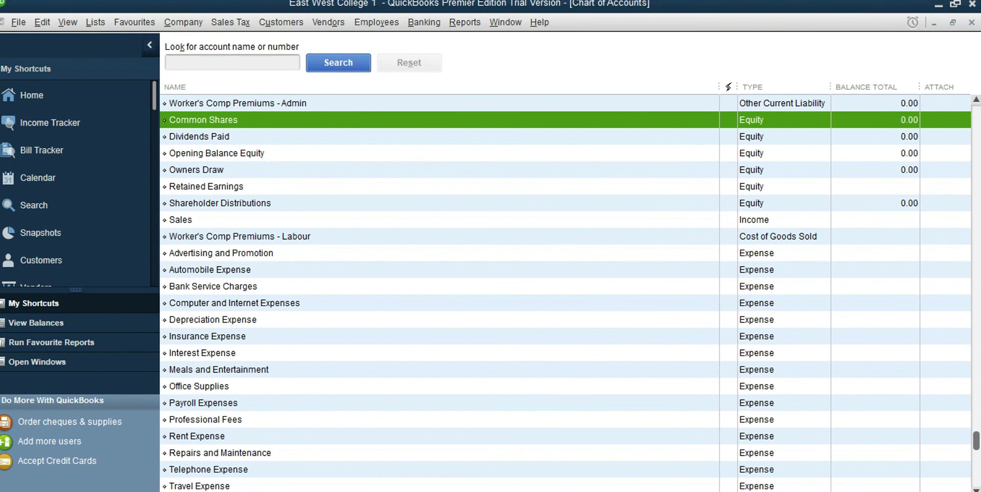
Add an Equity account named Preferred Share to the chart of accounts.
right_click(301, 119)
click(327, 164)
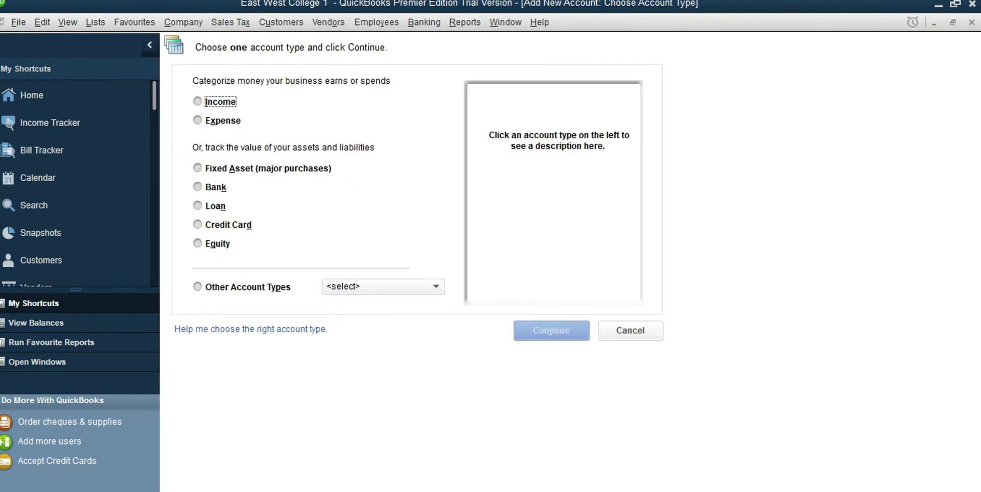
click(198, 244)
click(551, 330)
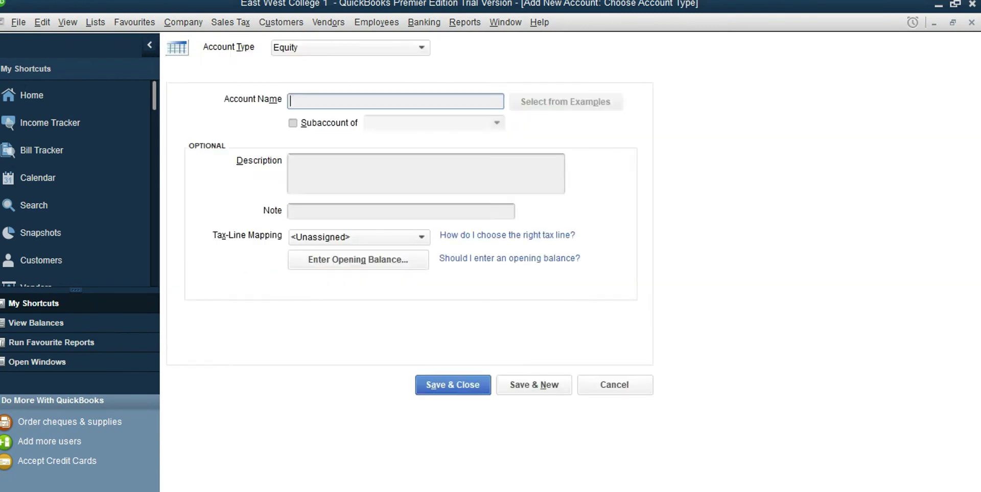
key(Escape)
text(Preferred Share)
key(Tab)
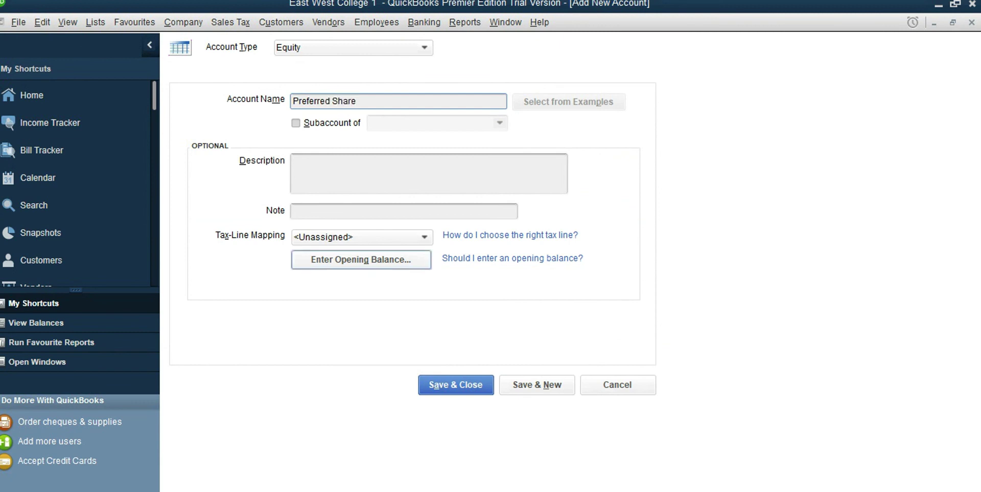
click(456, 385)
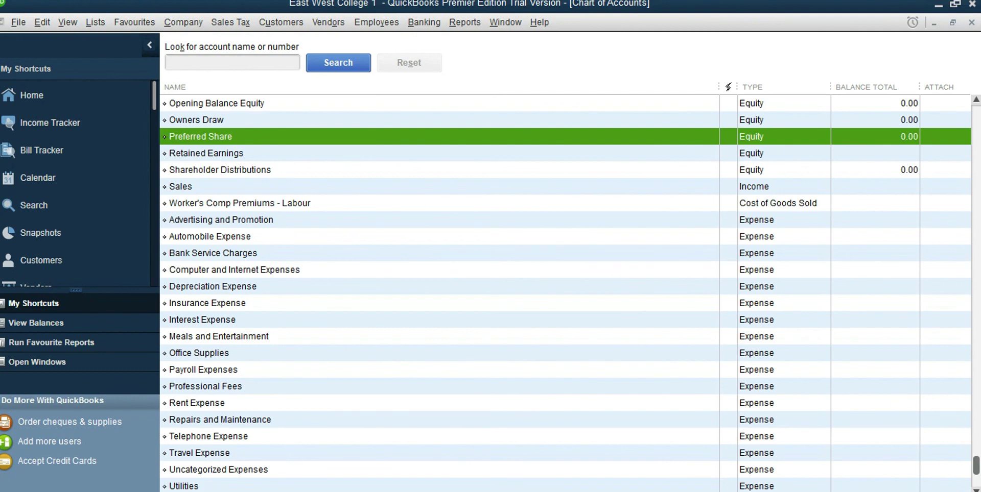
scroll(565, 293, up, 1)
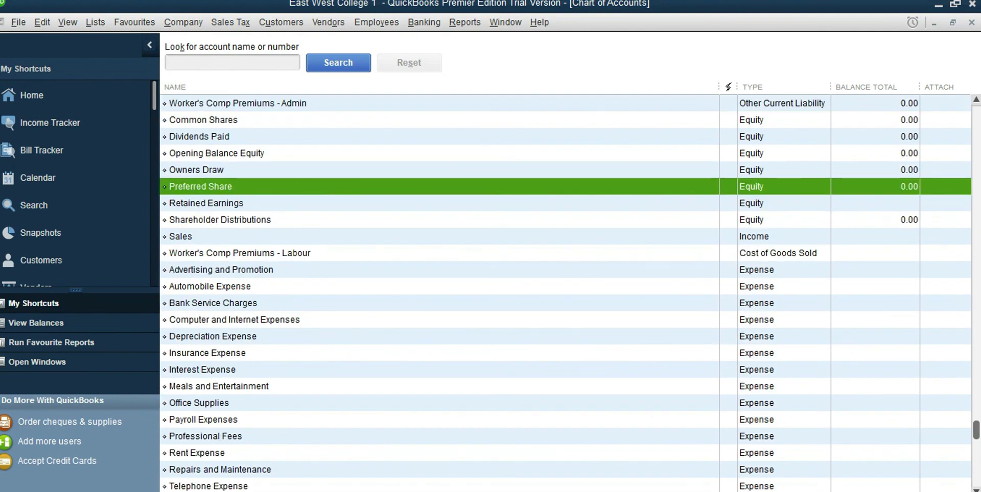
double_click(199, 136)
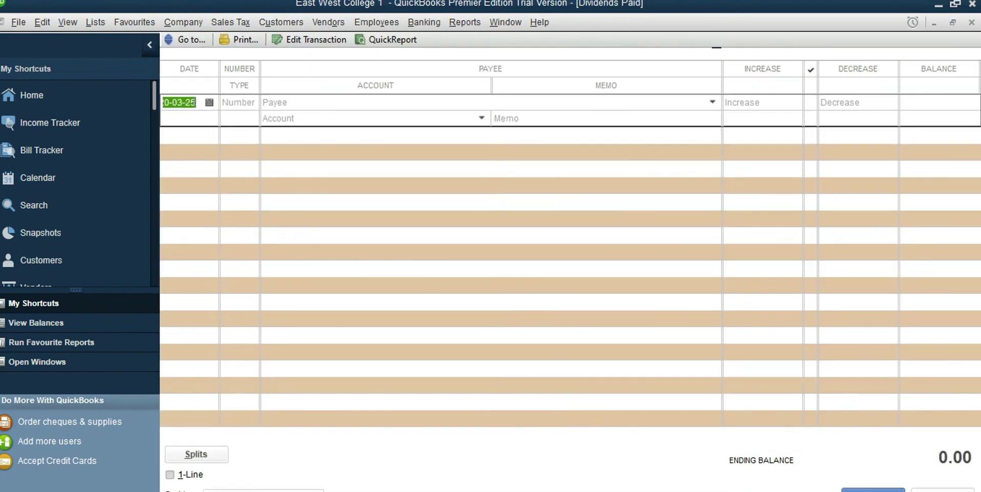
key(Escape)
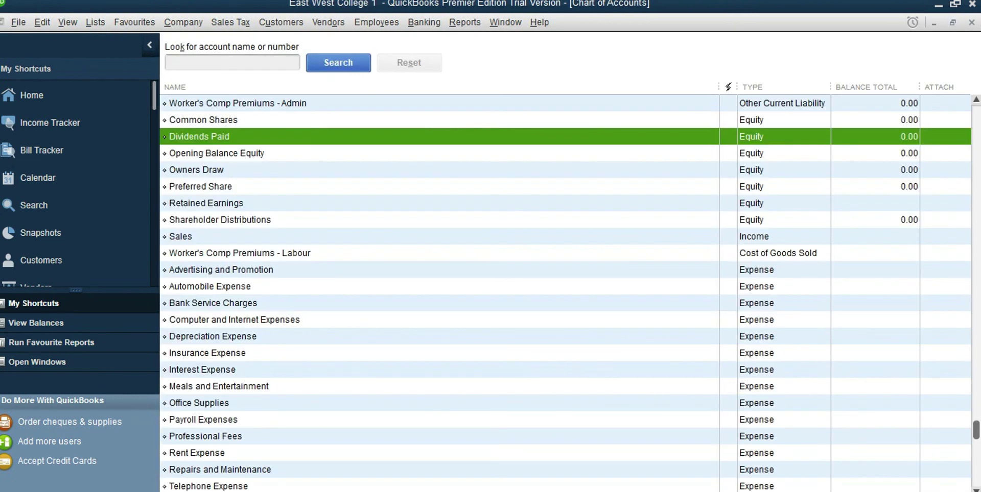
right_click(336, 134)
click(357, 178)
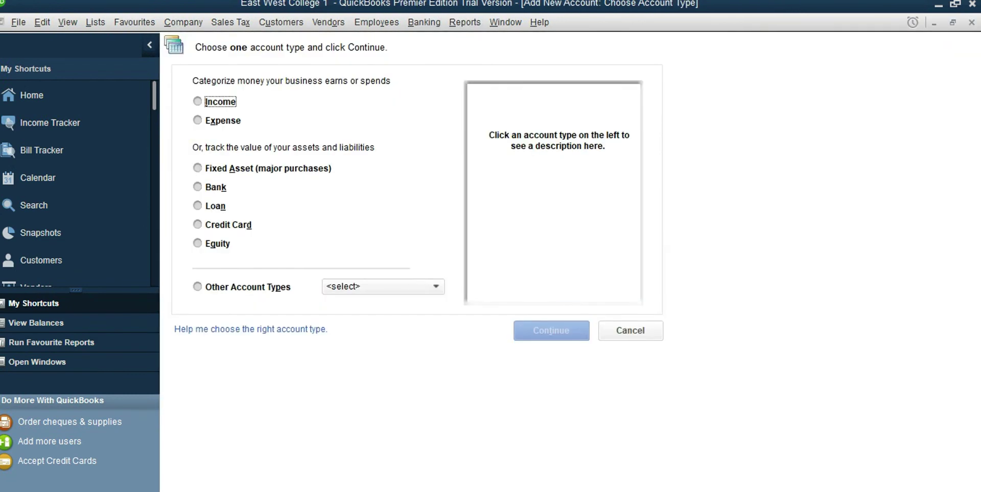
key(Escape)
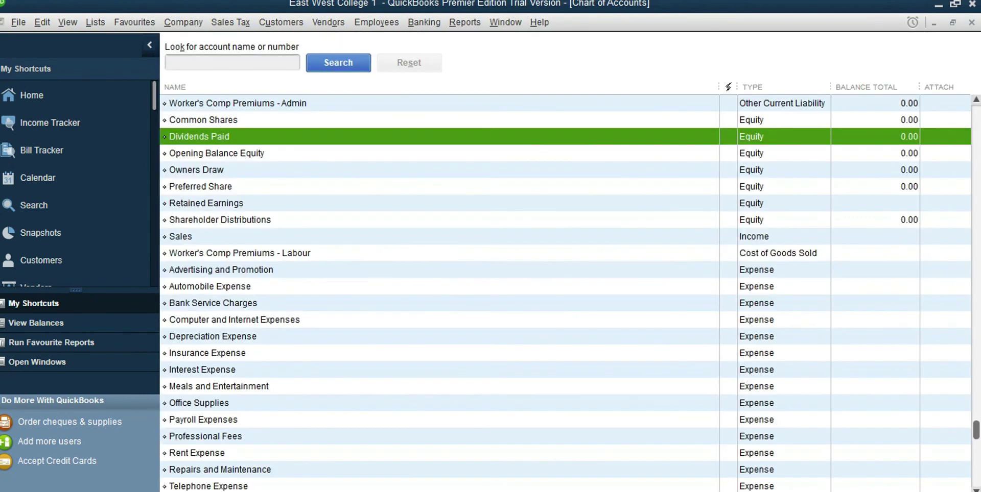
Edit the Dividends Paid equity account and remove the word Paid from its name.
right_click(266, 134)
click(306, 192)
click(354, 101)
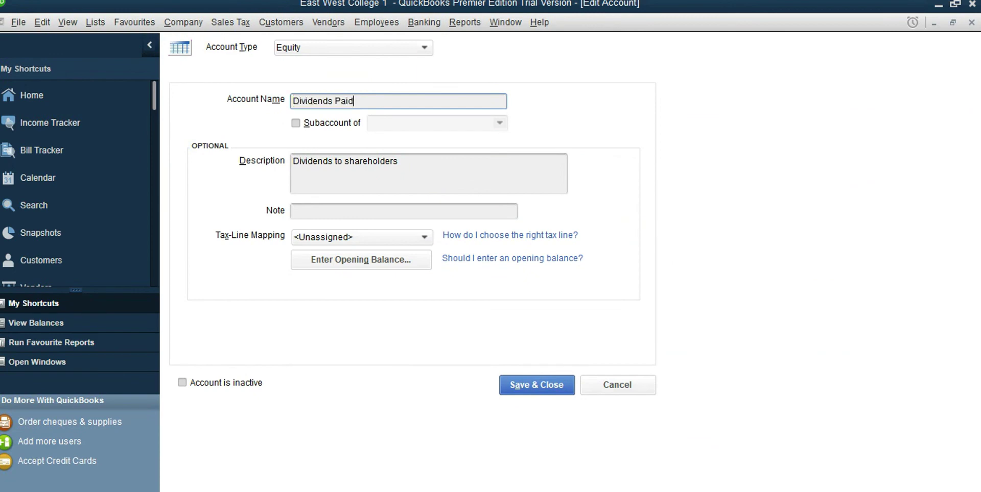
key(BackSpace)
key(BackSpace)
key(BackSpace)
key(BackSpace)
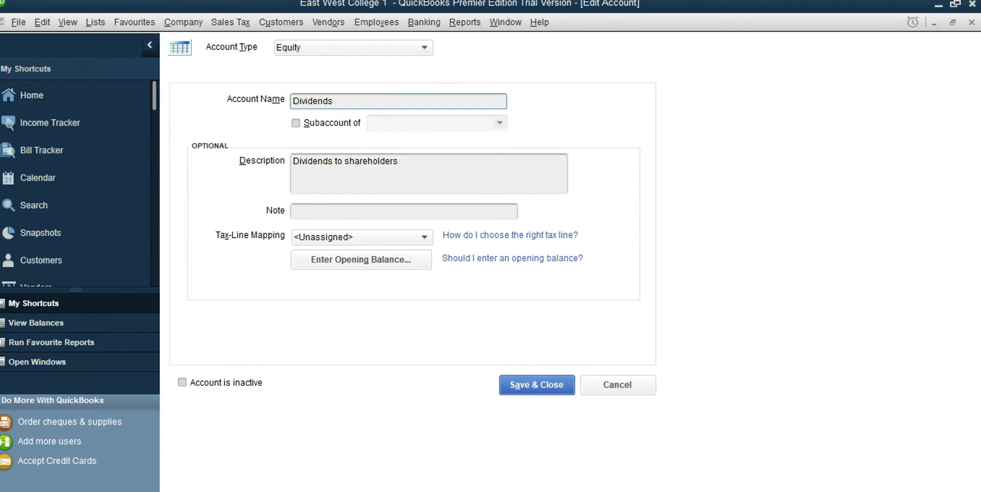